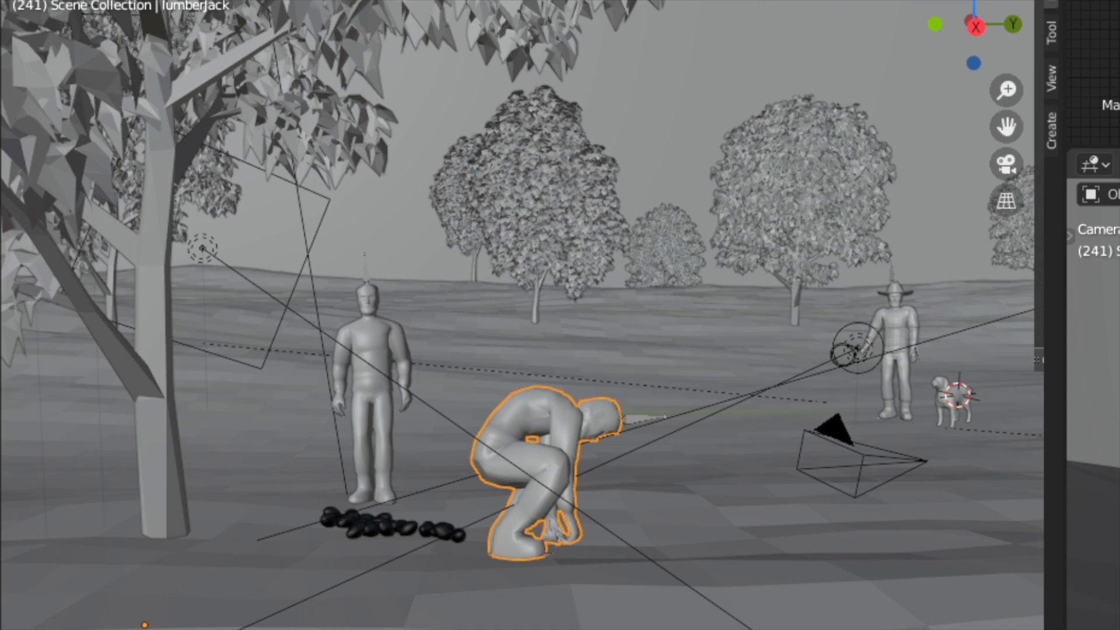
# - Inspect the crouching lumberjack, the area light, a mango in the pile and the landscape by selecting each one
pyautogui.click(833, 464)
pyautogui.moveTo(840, 474); pyautogui.dragTo(863, 470, button='middle')
pyautogui.click(524, 432)
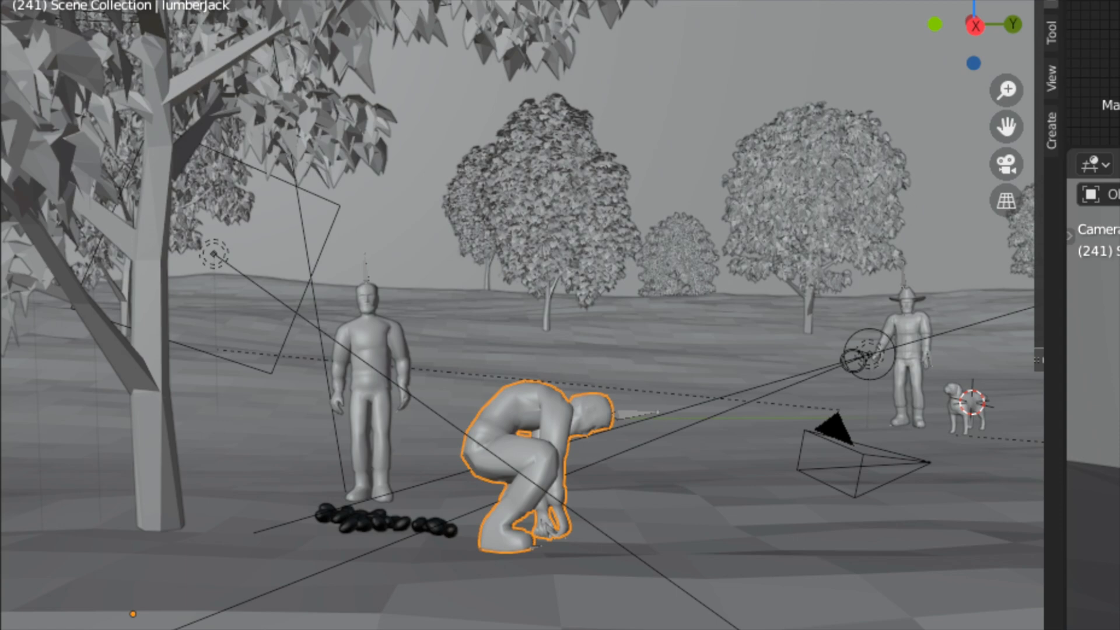
pyautogui.click(214, 255)
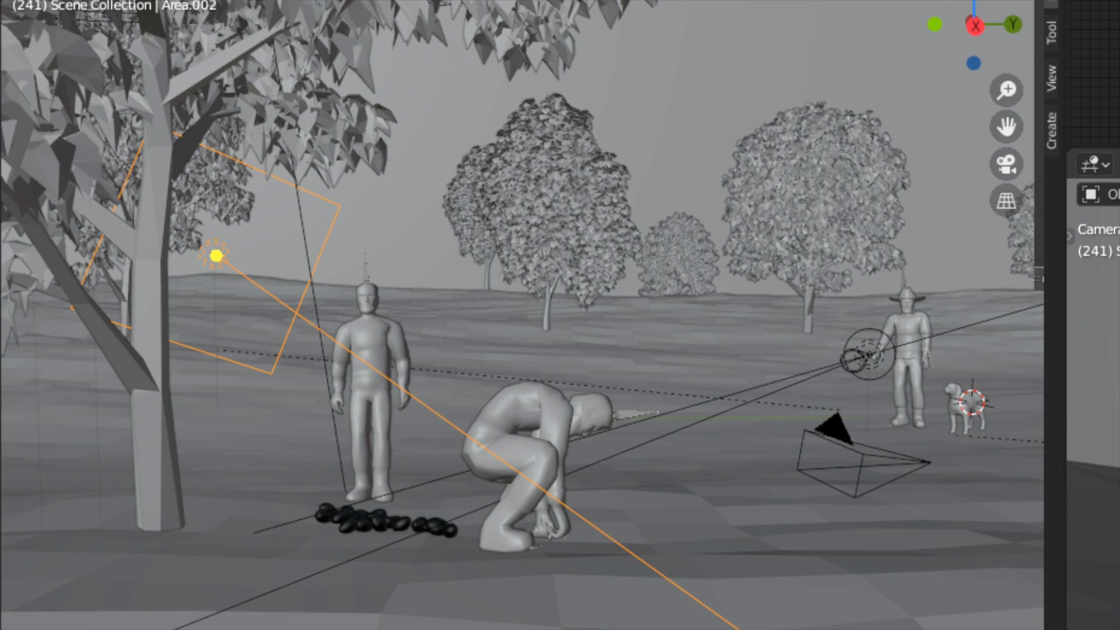
pyautogui.click(379, 524)
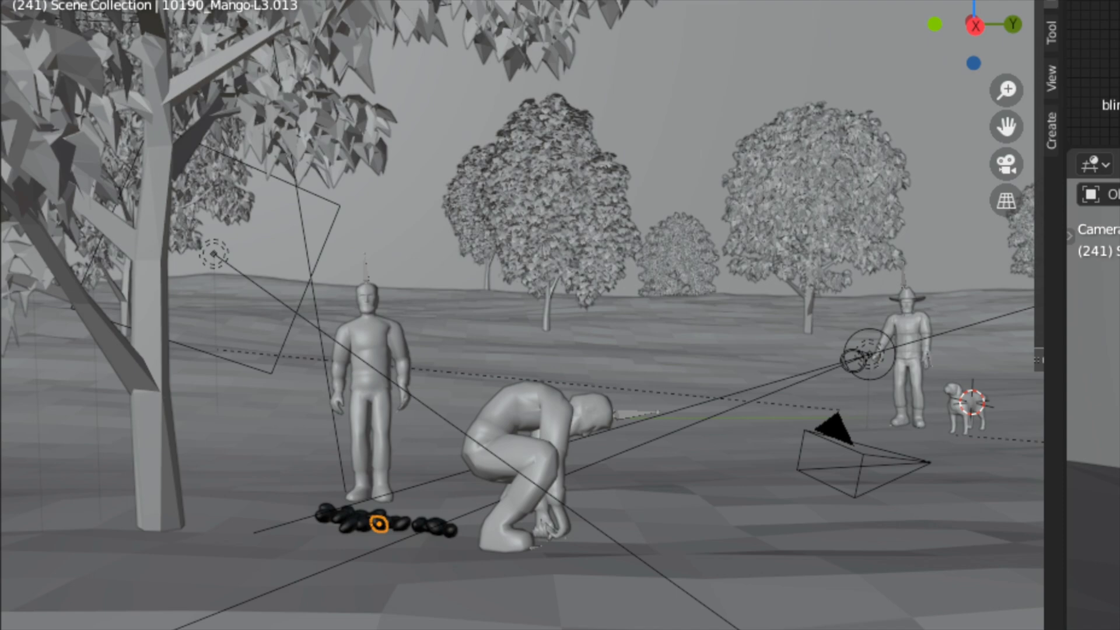
pyautogui.click(387, 551)
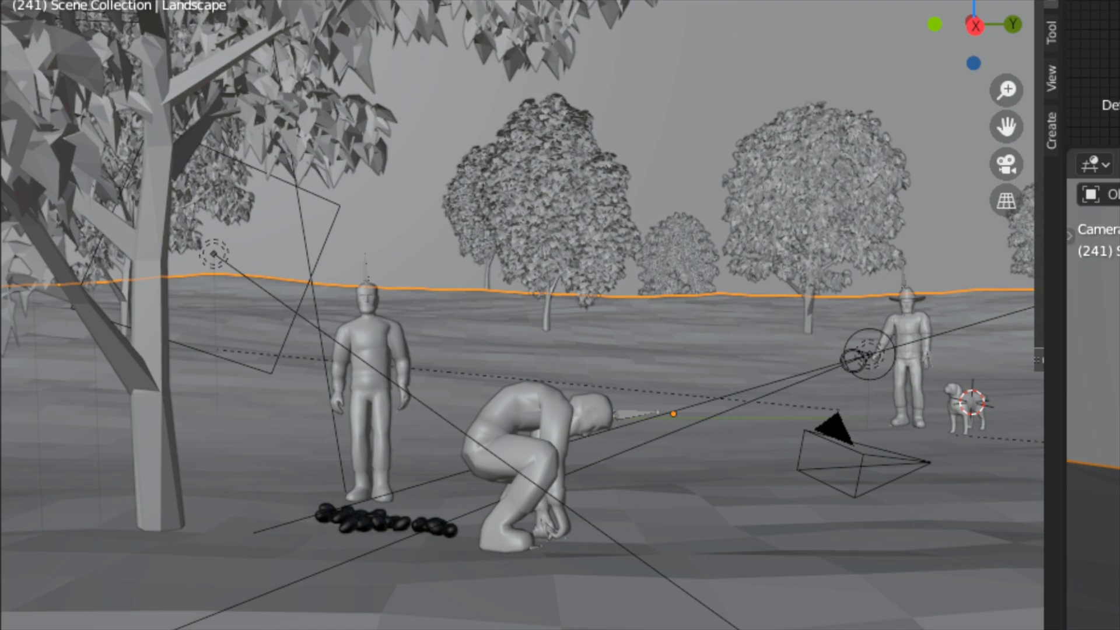
# - Examine the standing man beside the dog, selecting his cowboy hat, his body and the enclosing cube
pyautogui.moveTo(758, 350); pyautogui.dragTo(253, 321, button='middle')
pyautogui.moveTo(641, 338); pyautogui.dragTo(222, 338, button='middle')
pyautogui.moveTo(525, 344); pyautogui.dragTo(495, 306, button='middle')
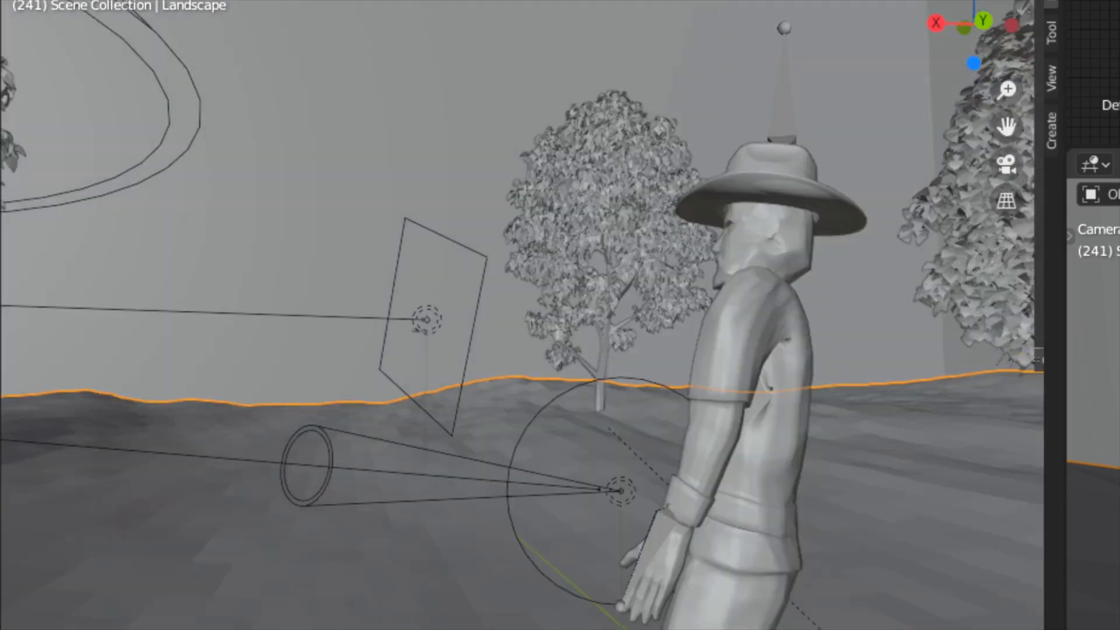
pyautogui.keyDown('shift'); pyautogui.moveTo(525, 344); pyautogui.dragTo(549, 337, button='middle'); pyautogui.keyUp('shift')
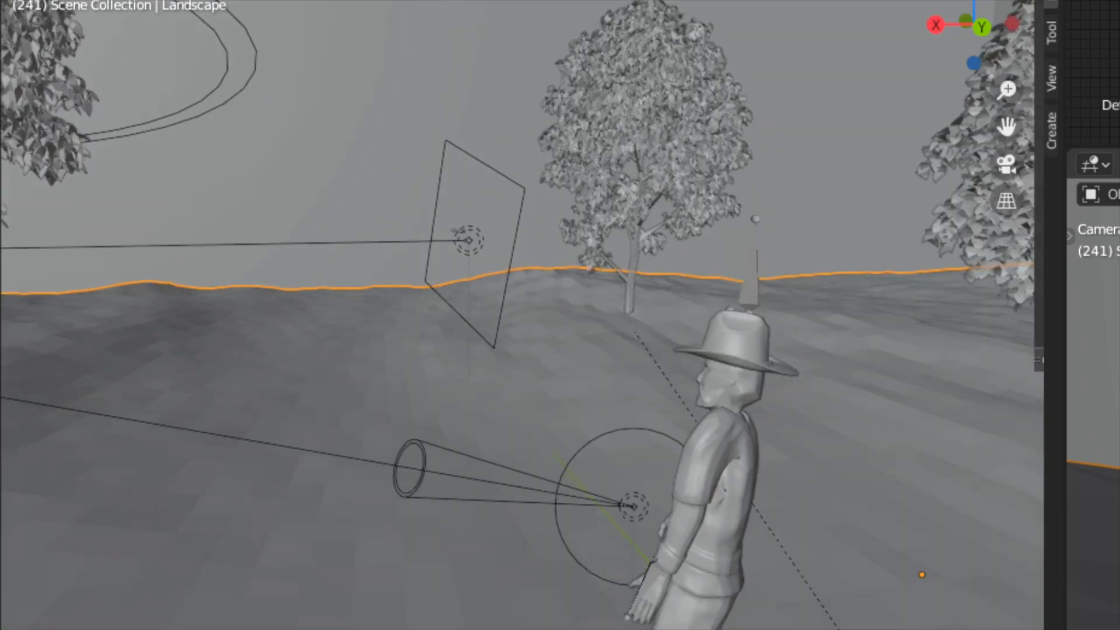
pyautogui.moveTo(559, 326); pyautogui.dragTo(599, 326, button='middle')
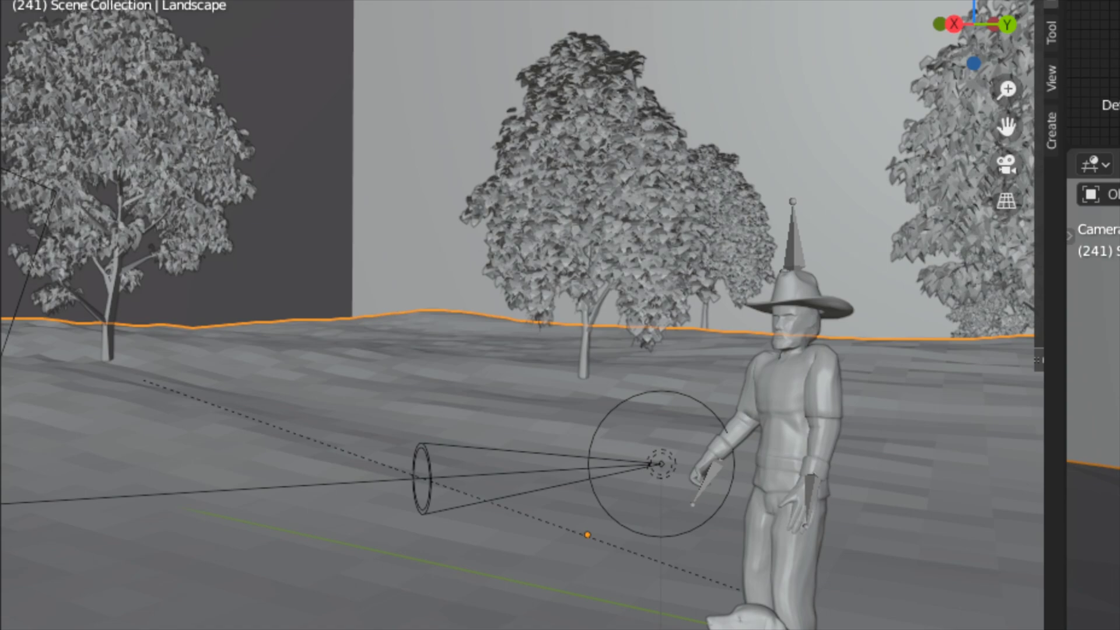
pyautogui.moveTo(560, 327); pyautogui.dragTo(455, 315, button='middle')
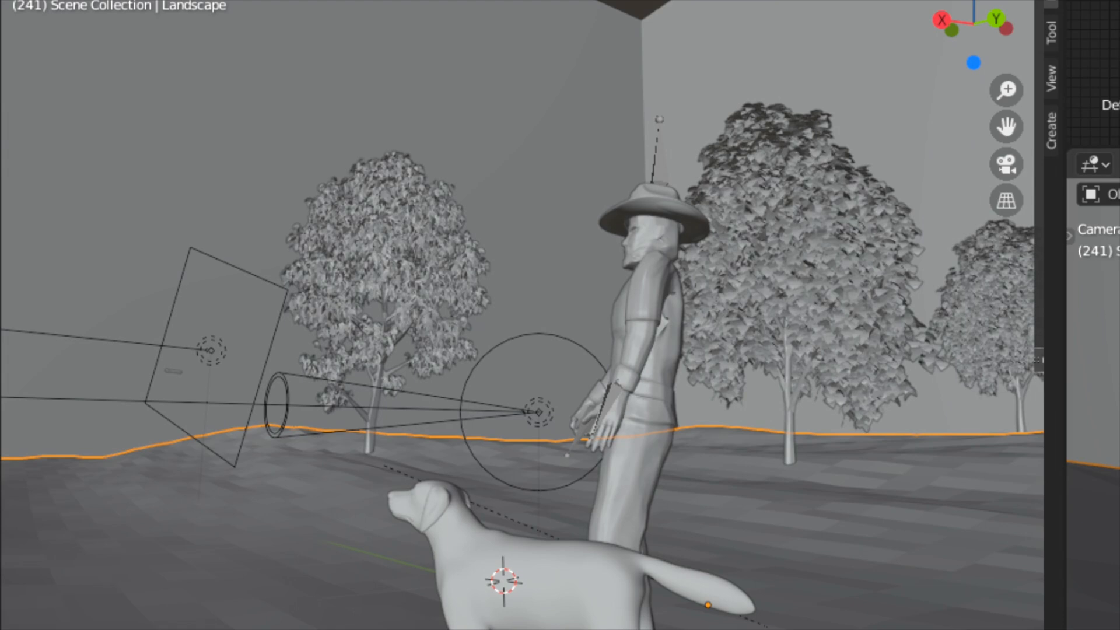
pyautogui.click(656, 207)
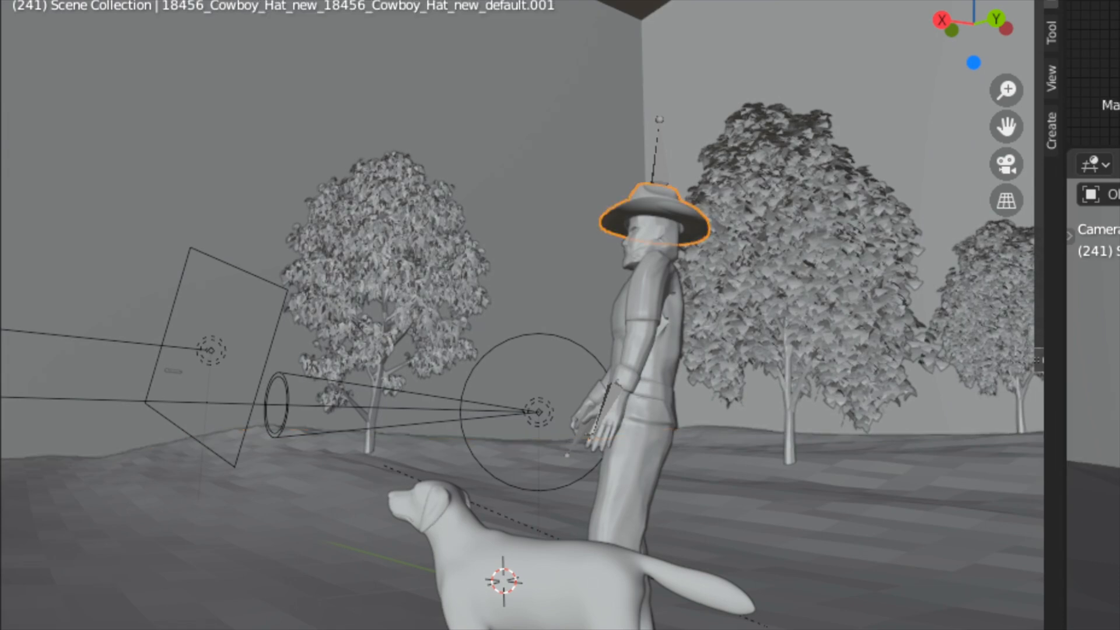
pyautogui.click(648, 309)
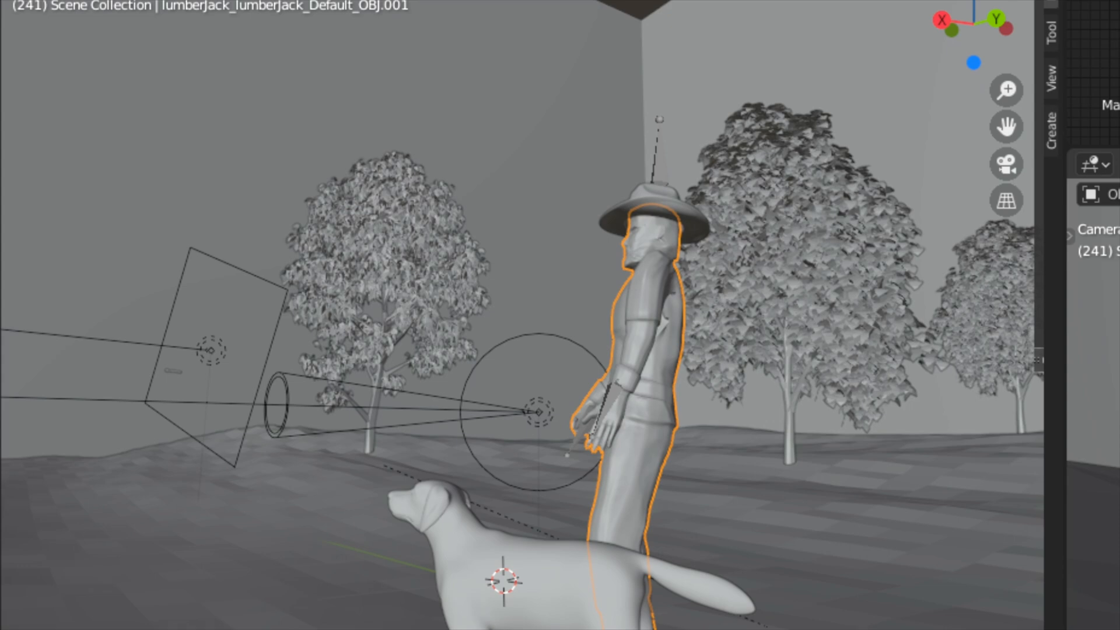
pyautogui.moveTo(522, 350)
pyautogui.mouseDown(button='middle')
pyautogui.moveTo(522, 339)
pyautogui.moveTo(522, 383)
pyautogui.moveTo(522, 363)
pyautogui.mouseUp(button='middle')
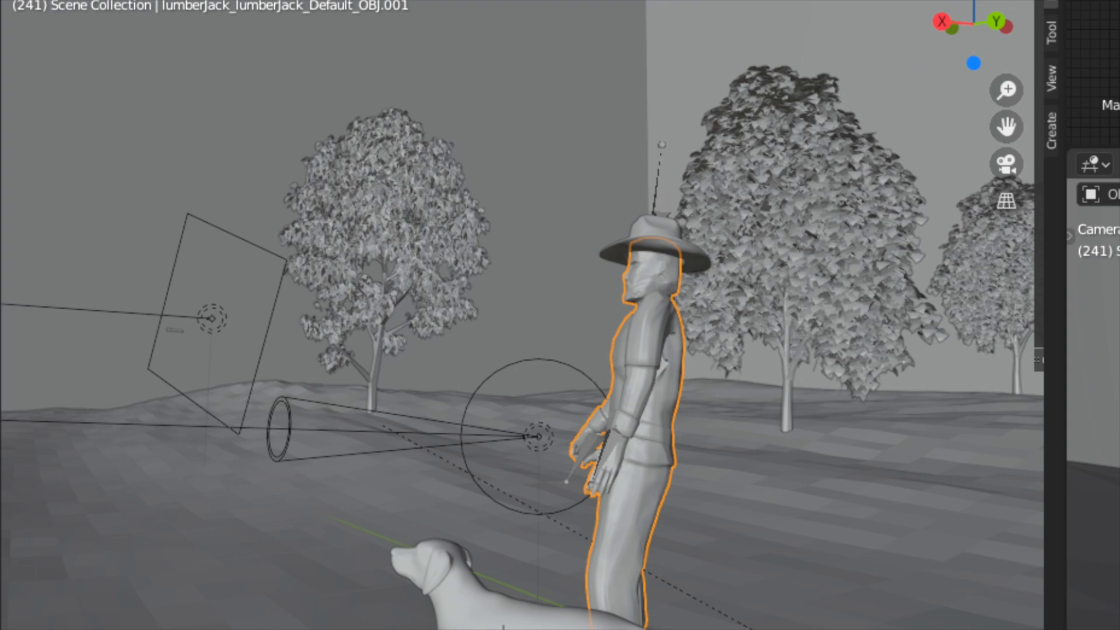
pyautogui.click(600, 457)
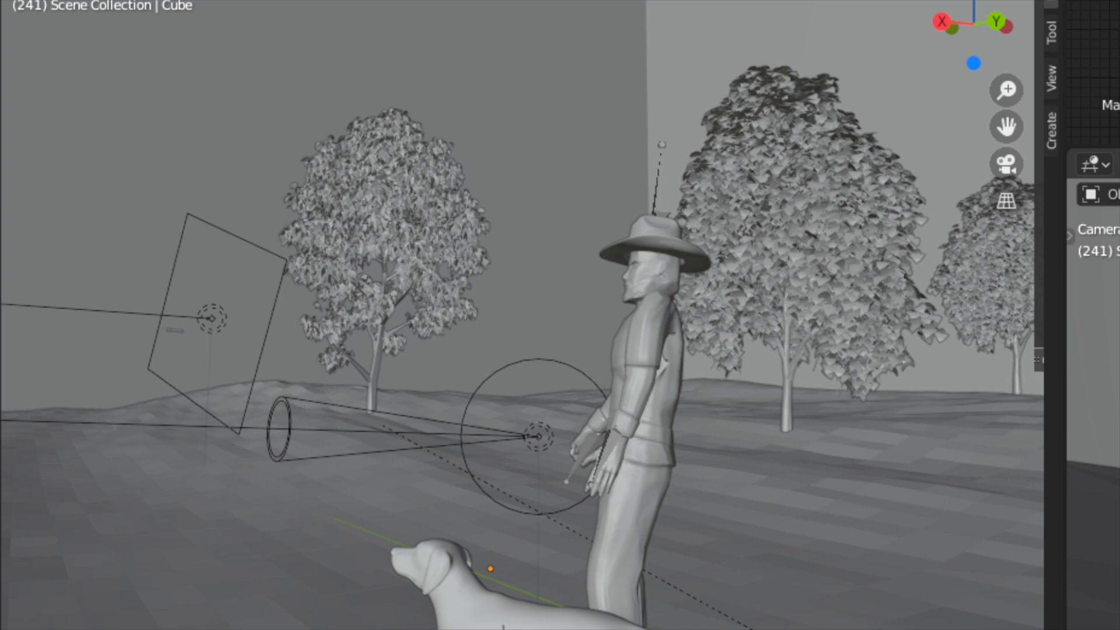
# - Examine the standing man's hand bones and the nearby spot light up close and from a distance
pyautogui.moveTo(524, 315); pyautogui.dragTo(513, 286, button='middle')
pyautogui.scroll(5, 513, 285)
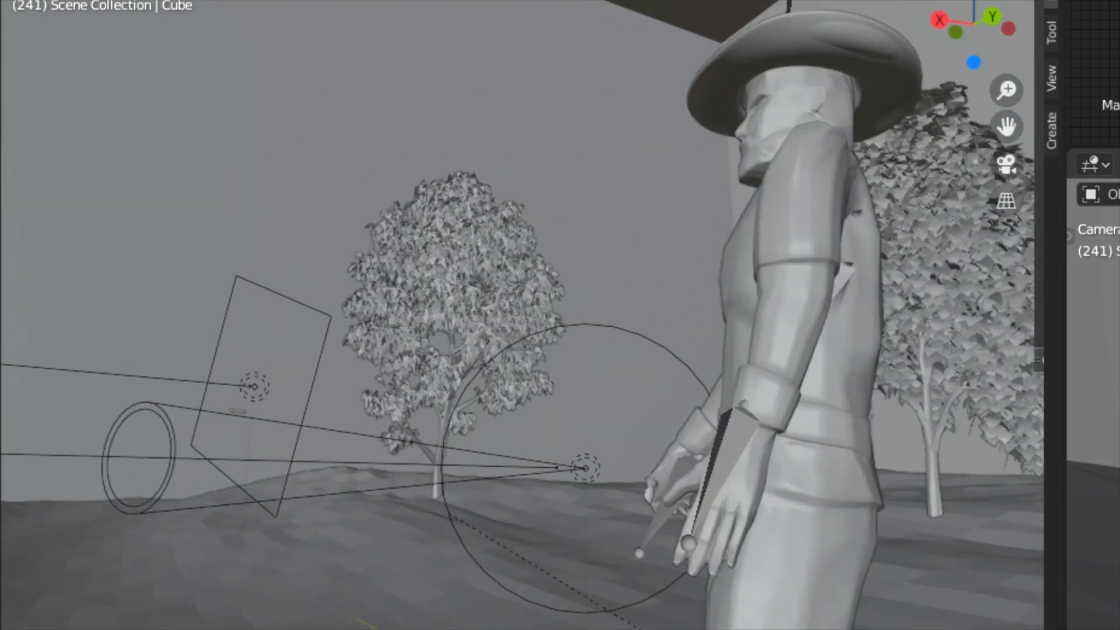
pyautogui.scroll(4, 513, 286)
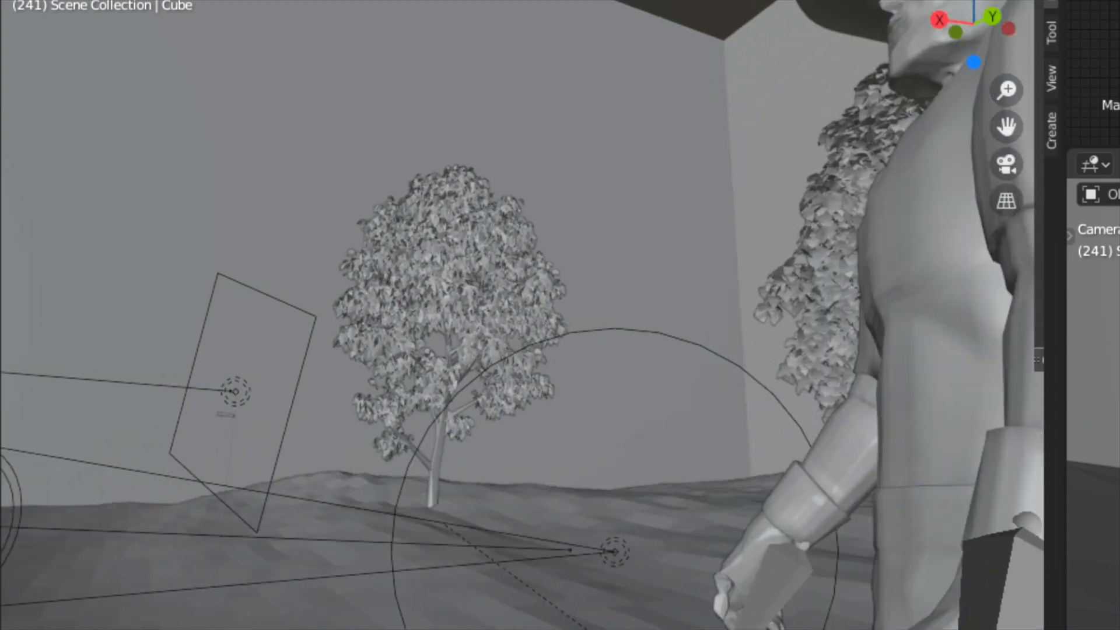
pyautogui.moveTo(514, 285); pyautogui.dragTo(560, 232, button='middle')
pyautogui.moveTo(583, 326); pyautogui.dragTo(567, 319, button='middle')
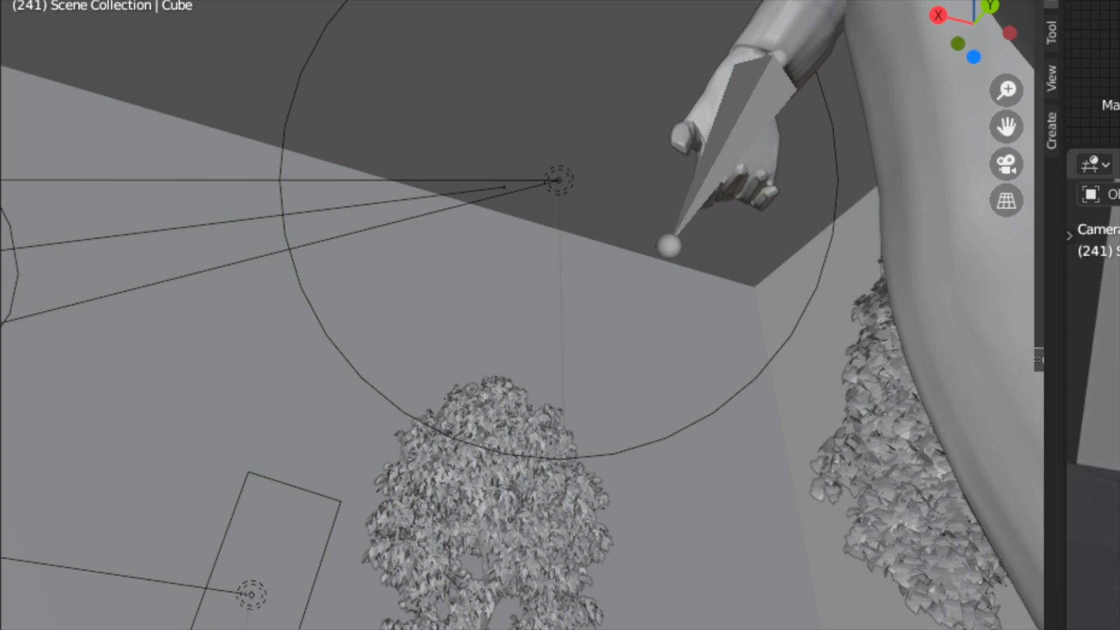
pyautogui.moveTo(560, 315)
pyautogui.mouseDown(button='middle')
pyautogui.moveTo(558, 292)
pyautogui.moveTo(565, 336)
pyautogui.moveTo(551, 312)
pyautogui.moveTo(537, 315)
pyautogui.moveTo(565, 315)
pyautogui.mouseUp(button='middle')
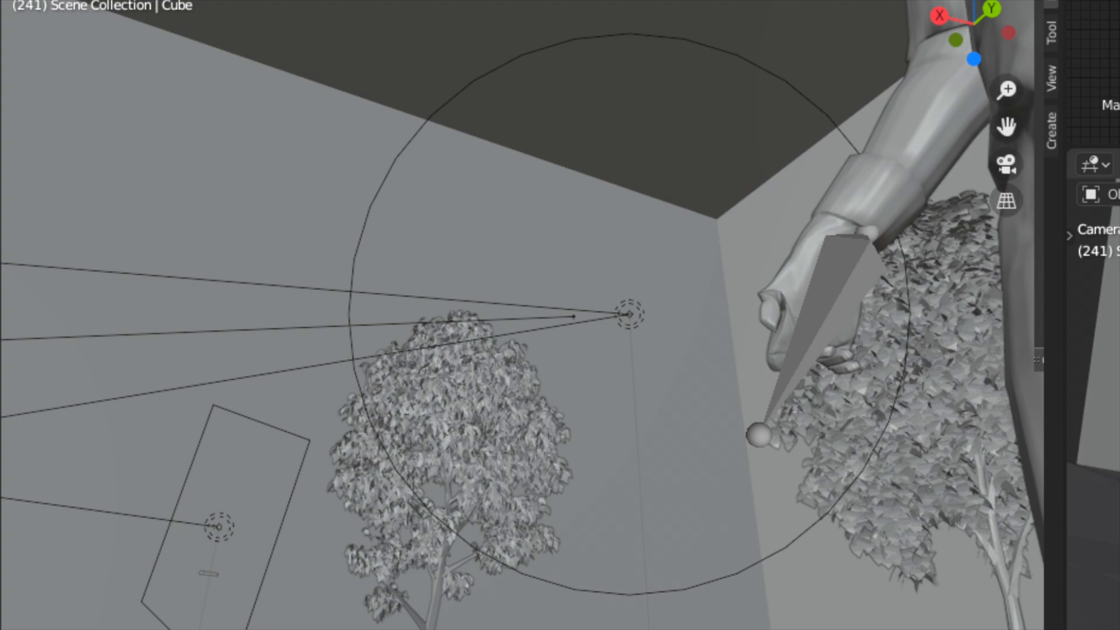
pyautogui.moveTo(525, 314); pyautogui.dragTo(526, 409, button='middle')
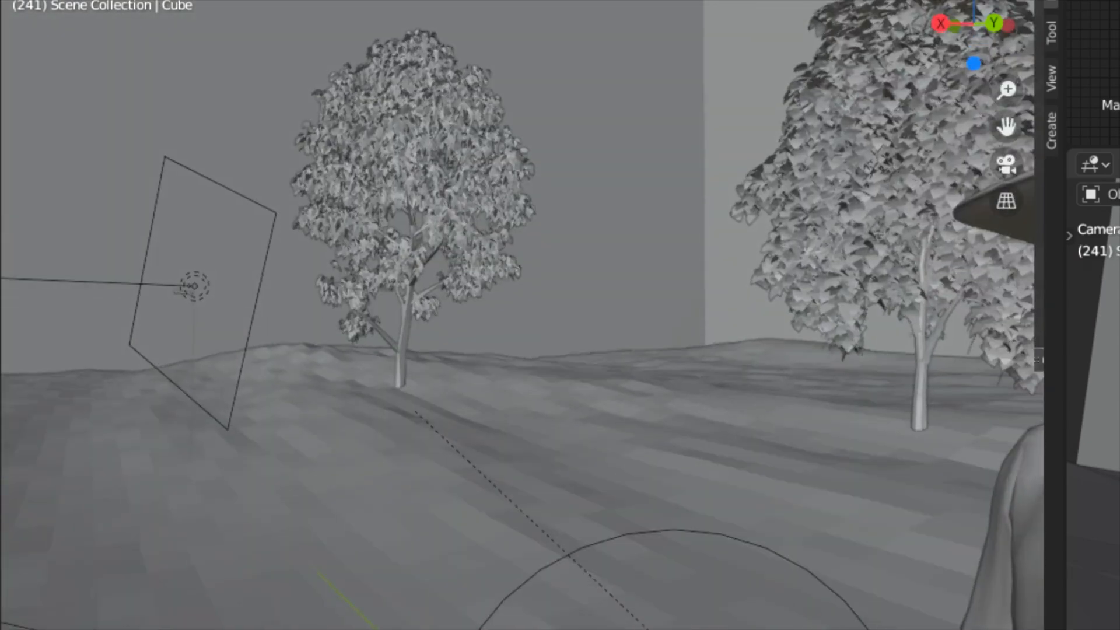
pyautogui.scroll(-12, 528, 315)
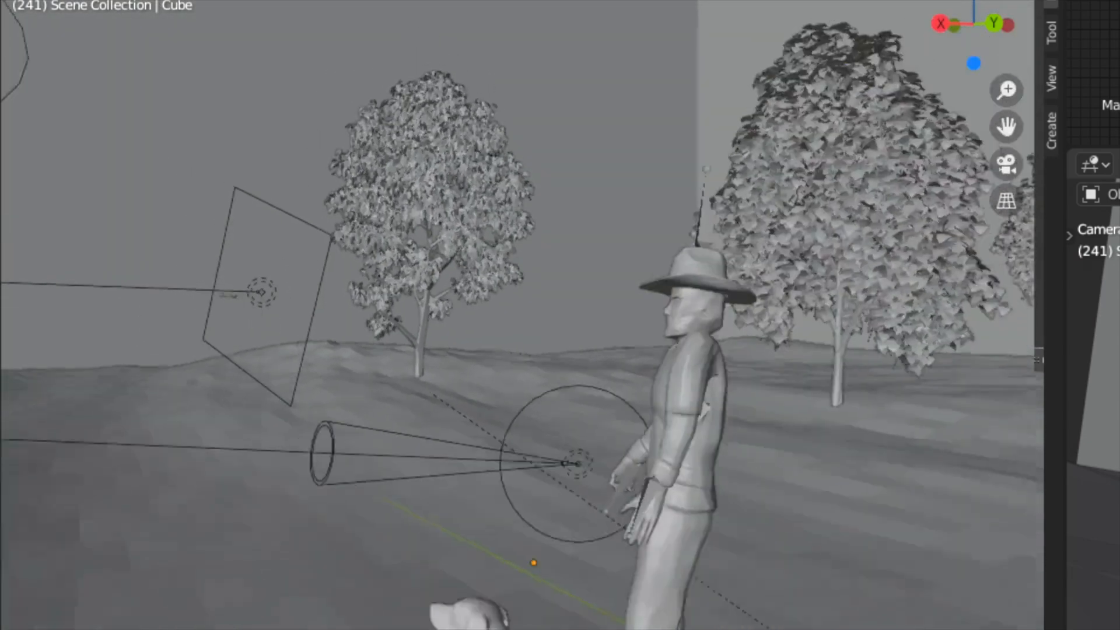
pyautogui.scroll(-3, 527, 321)
pyautogui.scroll(6, 528, 321)
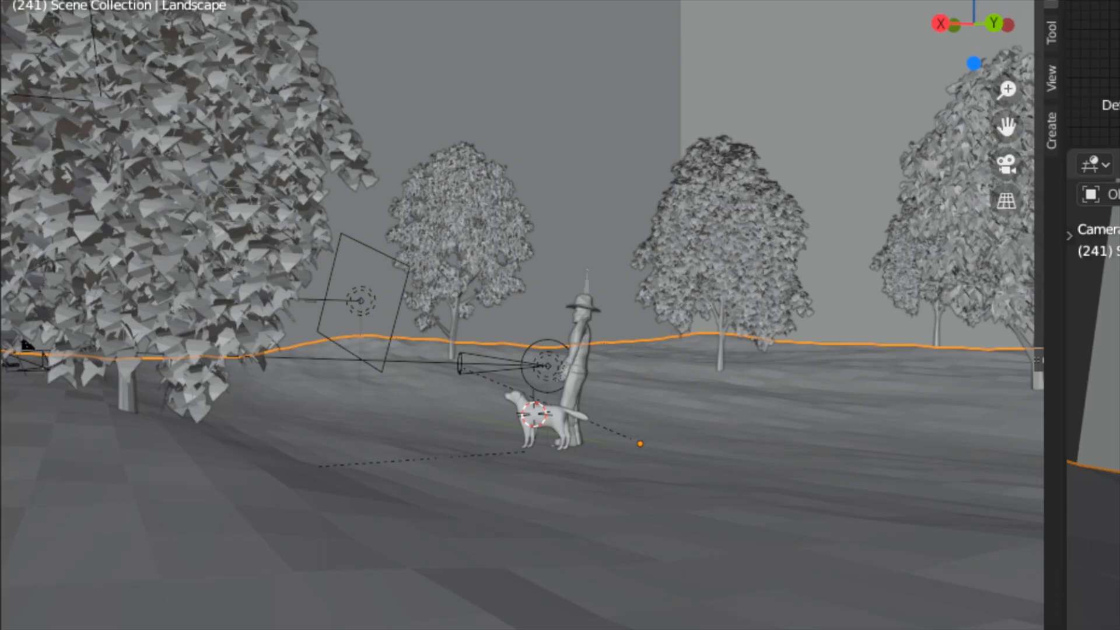
# - Switch the viewport to rendered shading and examine the night lighting around the man, the dog and the lit tree
pyautogui.hotkey('shift', 'a')
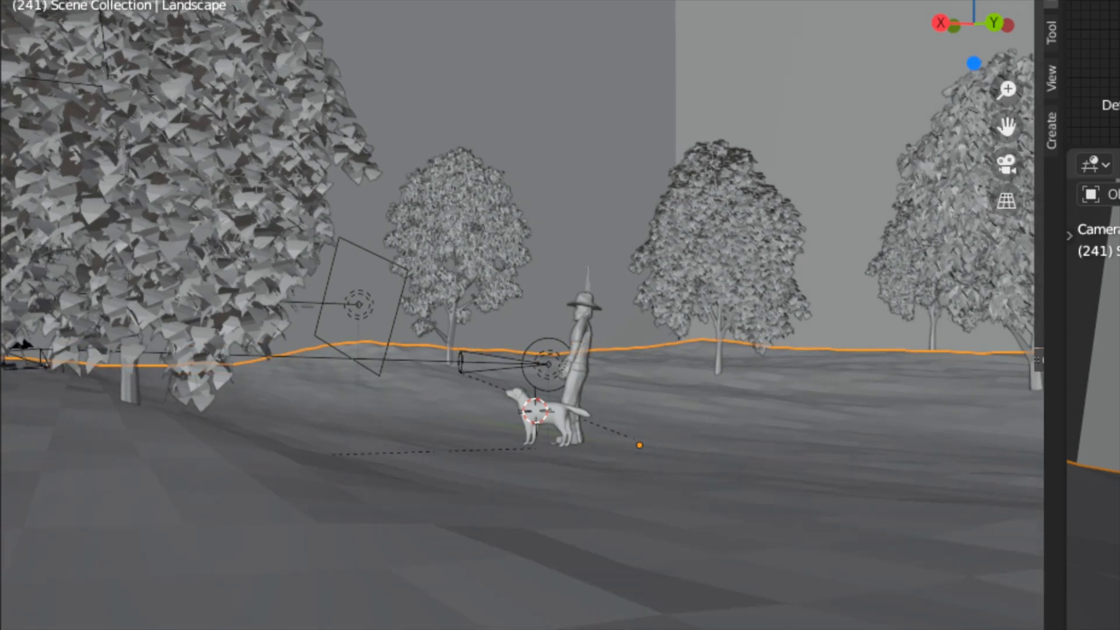
pyautogui.moveTo(525, 315)
pyautogui.mouseDown(button='middle')
pyautogui.moveTo(514, 349)
pyautogui.moveTo(514, 297)
pyautogui.moveTo(514, 333)
pyautogui.moveTo(514, 321)
pyautogui.mouseUp(button='middle')
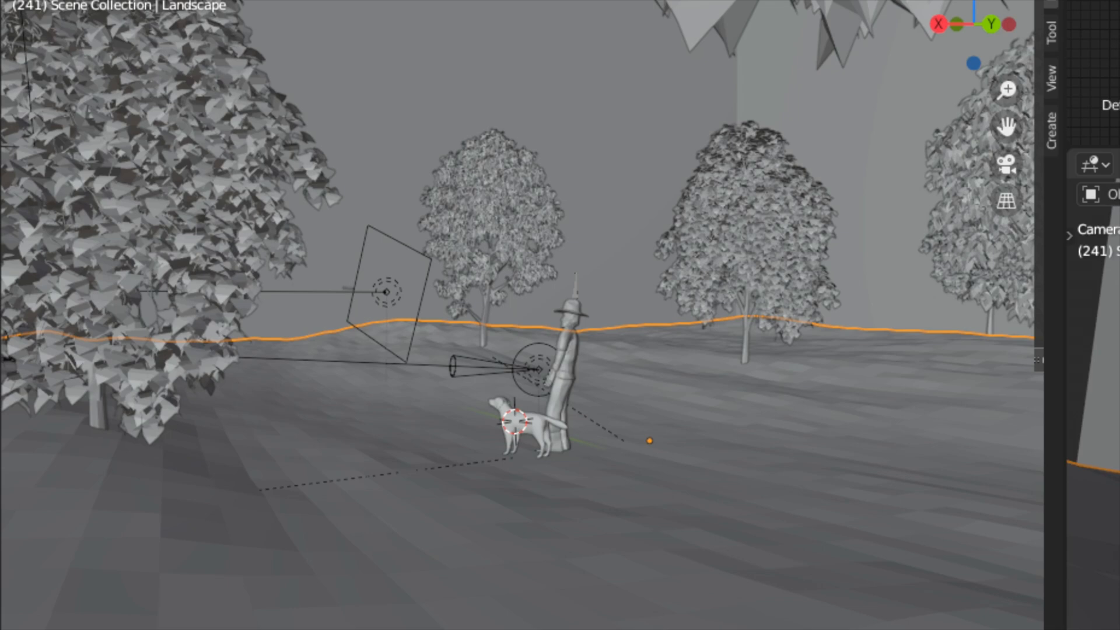
pyautogui.press('z')
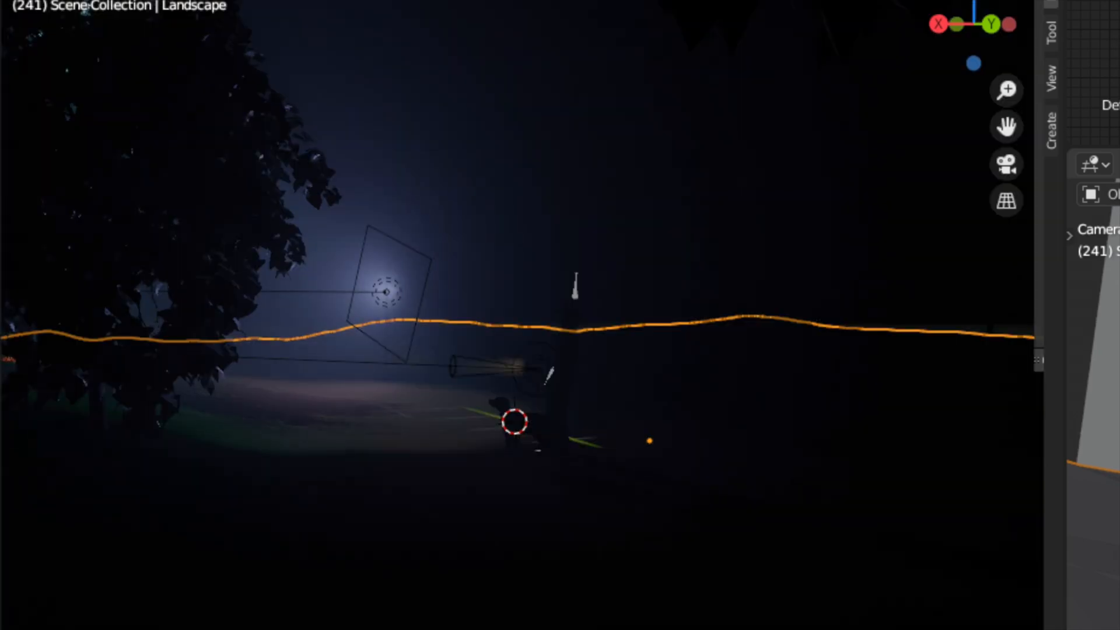
pyautogui.moveTo(519, 350); pyautogui.dragTo(495, 349, button='middle')
pyautogui.moveTo(519, 350); pyautogui.dragTo(398, 355, button='middle')
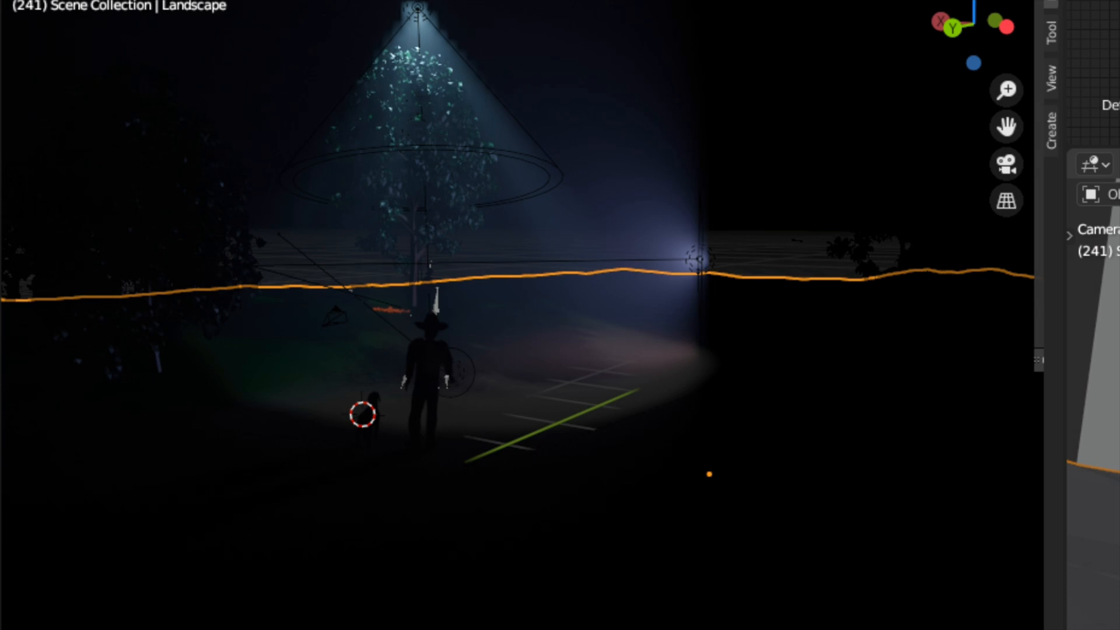
pyautogui.scroll(-2, 535, 316)
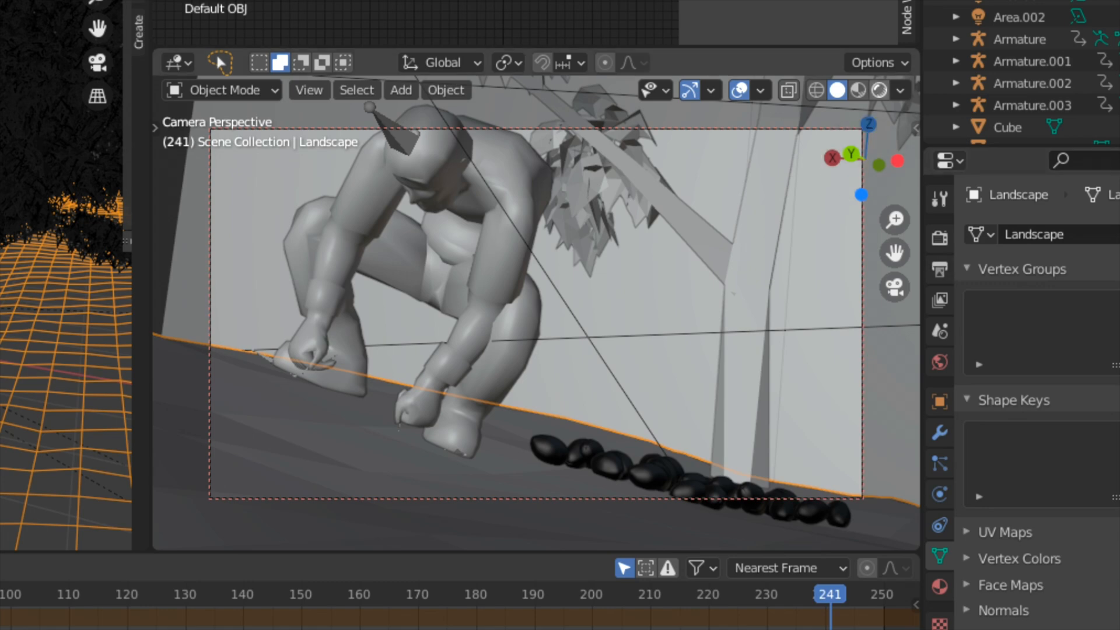
# - Show the camera view in rendered shading and play the animation from the first frame, stopping at frame 150
pyautogui.click(879, 90)
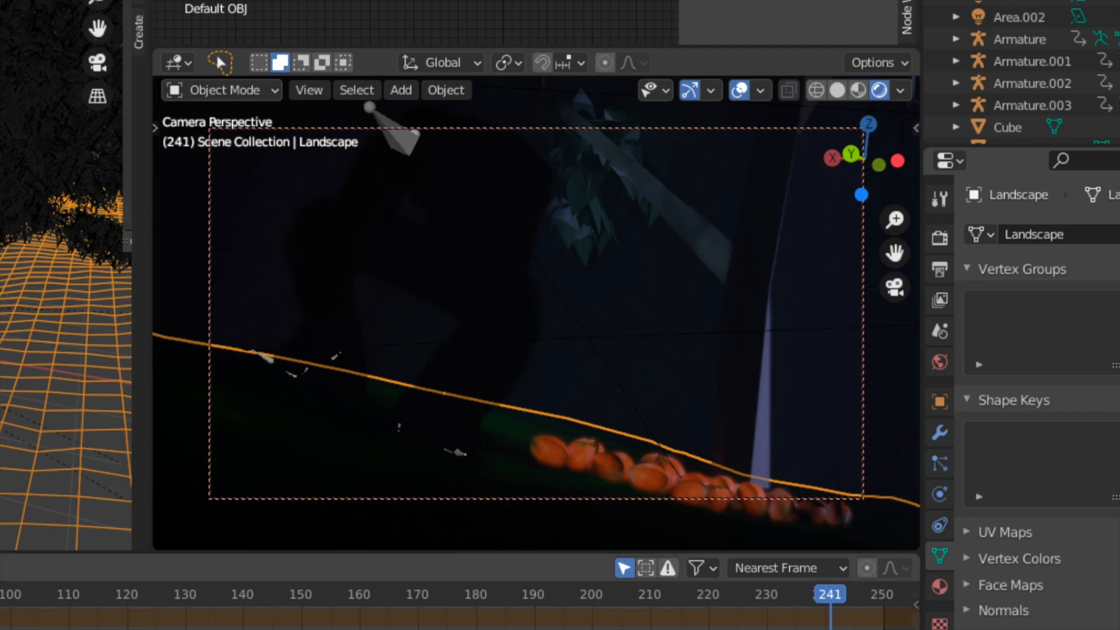
pyautogui.hotkey('shift', 'Left')
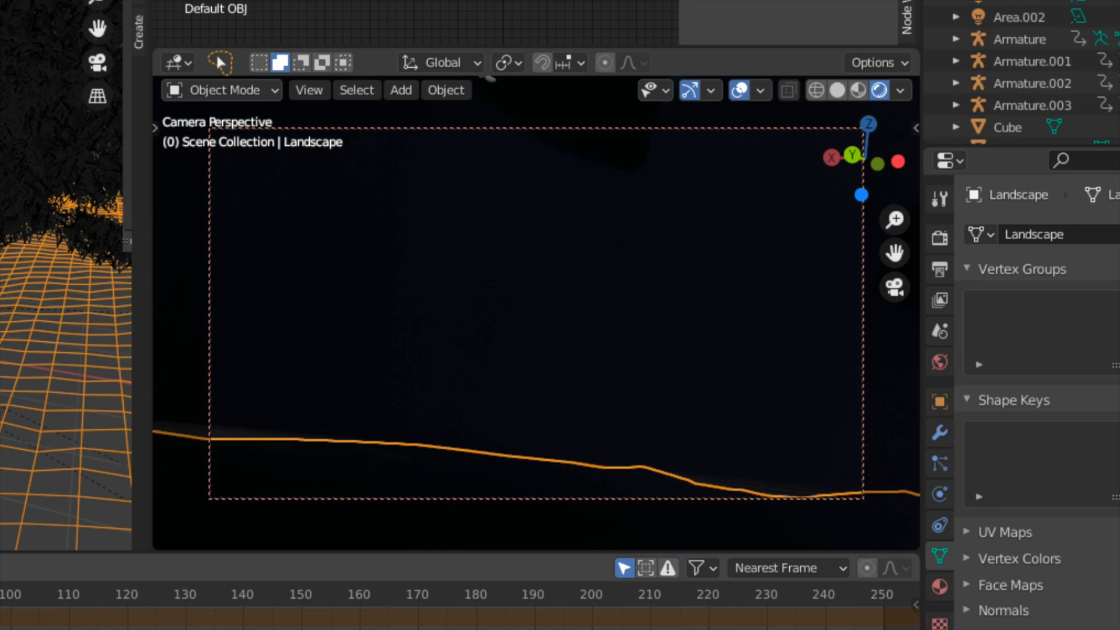
pyautogui.press('space')
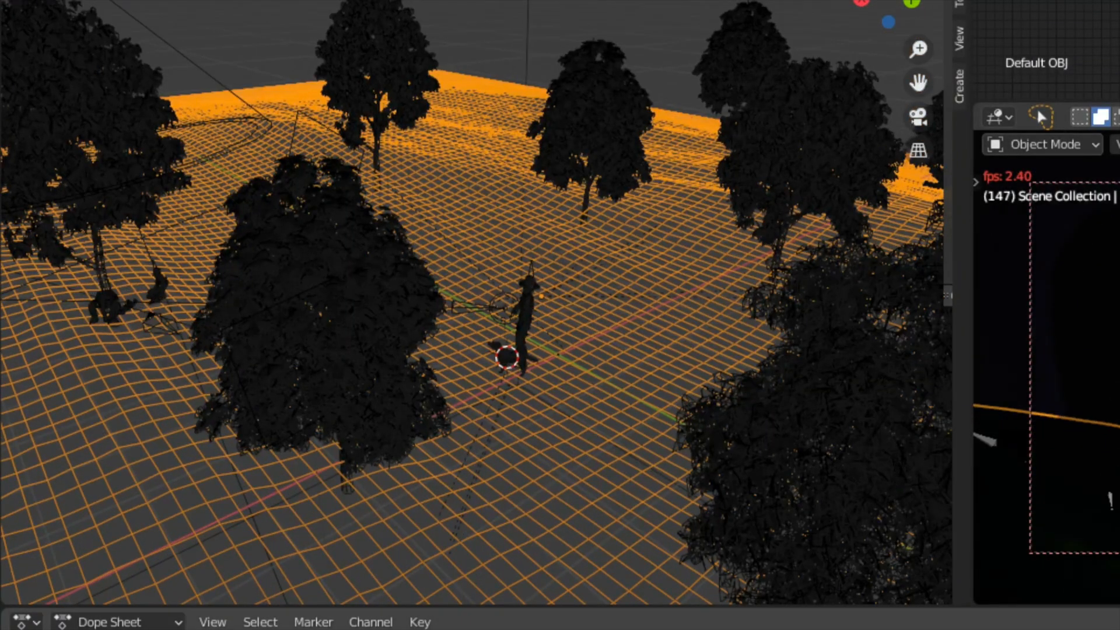
pyautogui.press('space')
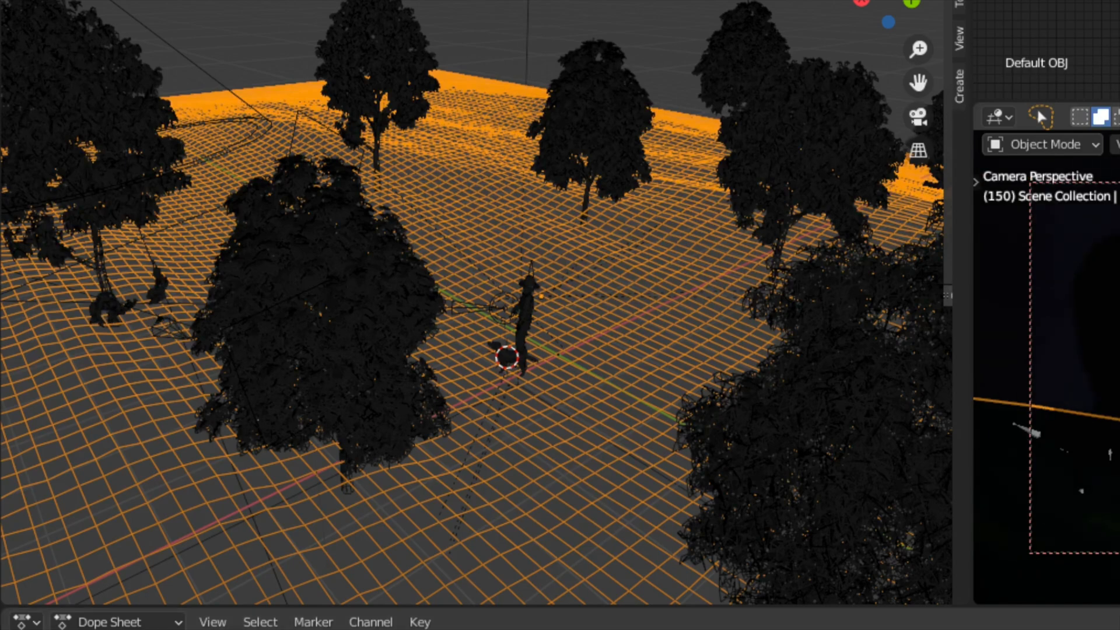
# - Examine the landscape mesh and the man with the dog in the wireframe viewport
pyautogui.scroll(6, 477, 280)
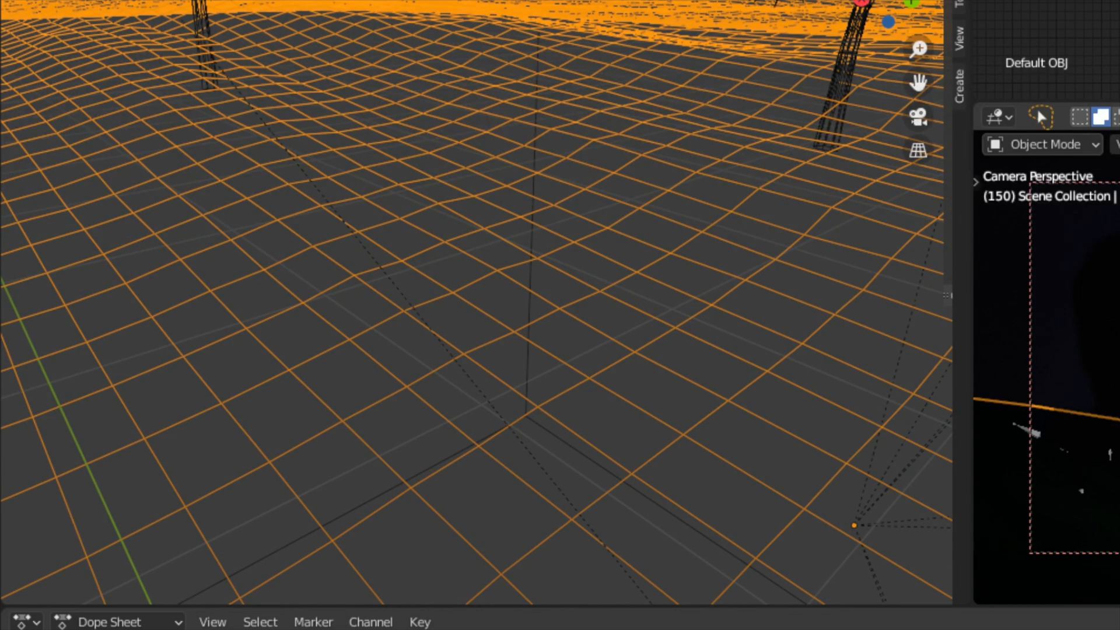
pyautogui.scroll(-10, 476, 280)
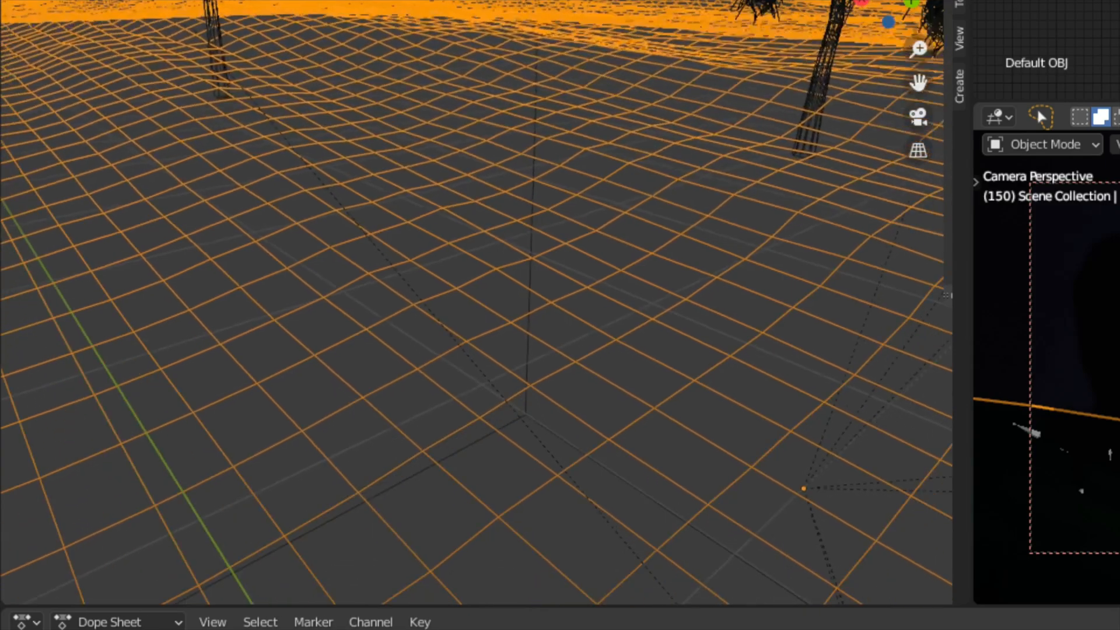
pyautogui.scroll(-10, 476, 303)
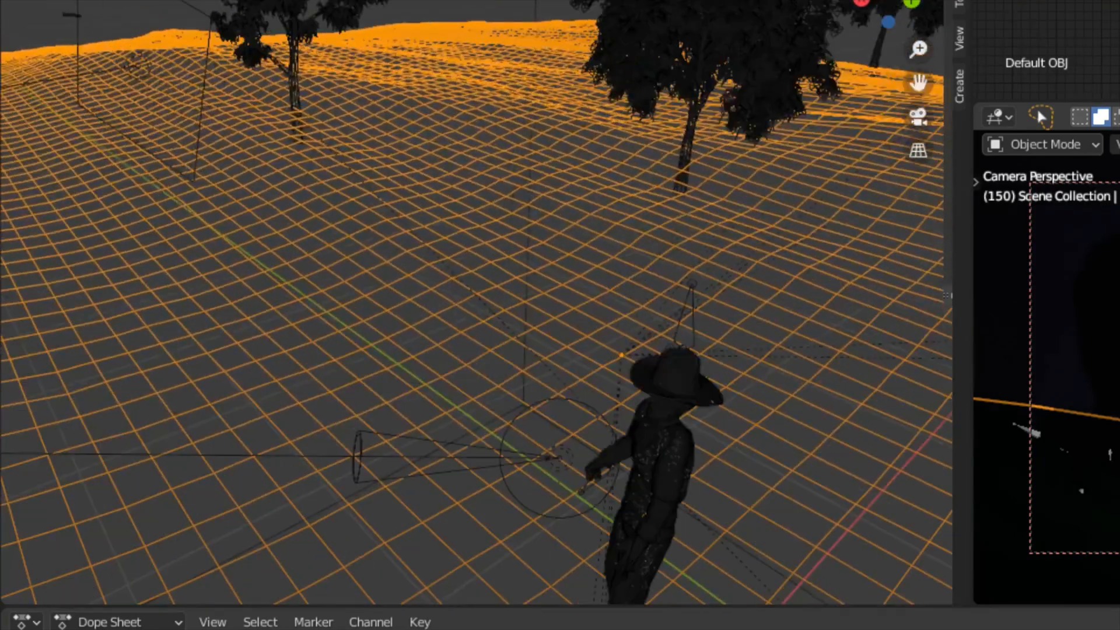
pyautogui.moveTo(476, 302); pyautogui.dragTo(488, 197, button='middle')
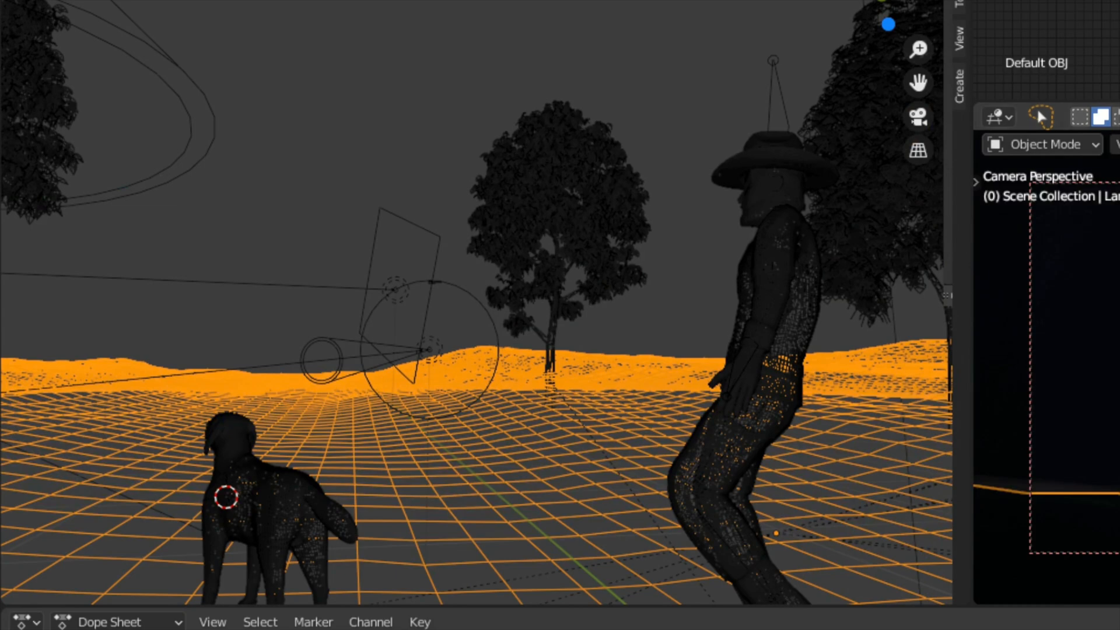
# - Switch the main viewport from wireframe to shaded display and the camera view to wireframe, and view the path from above
pyautogui.hotkey('shift', 'z')
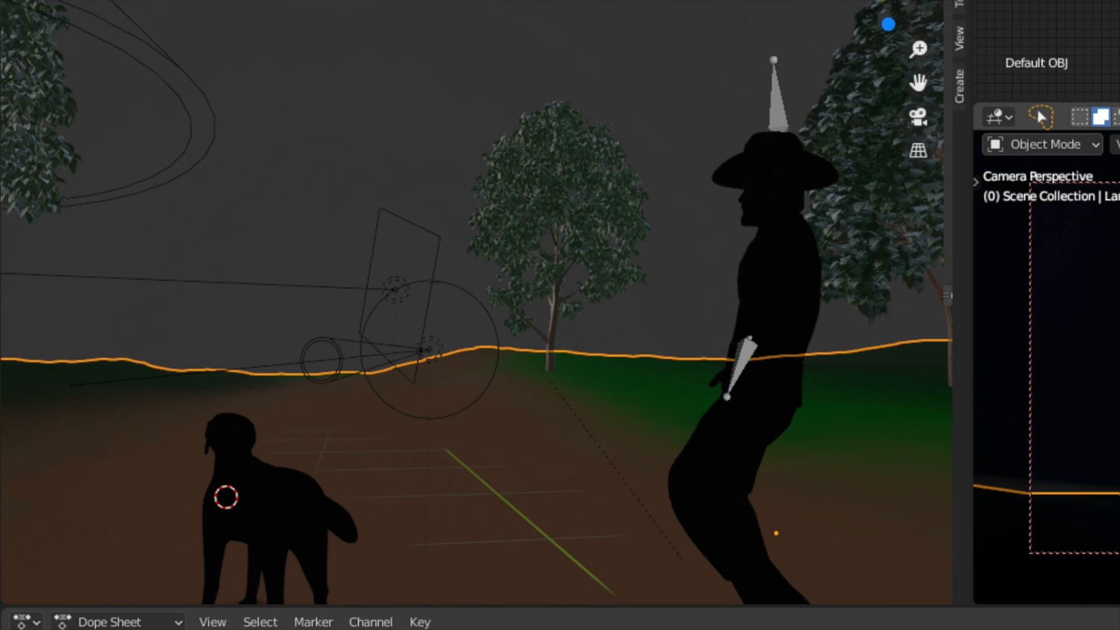
pyautogui.hotkey('shift', 'z')
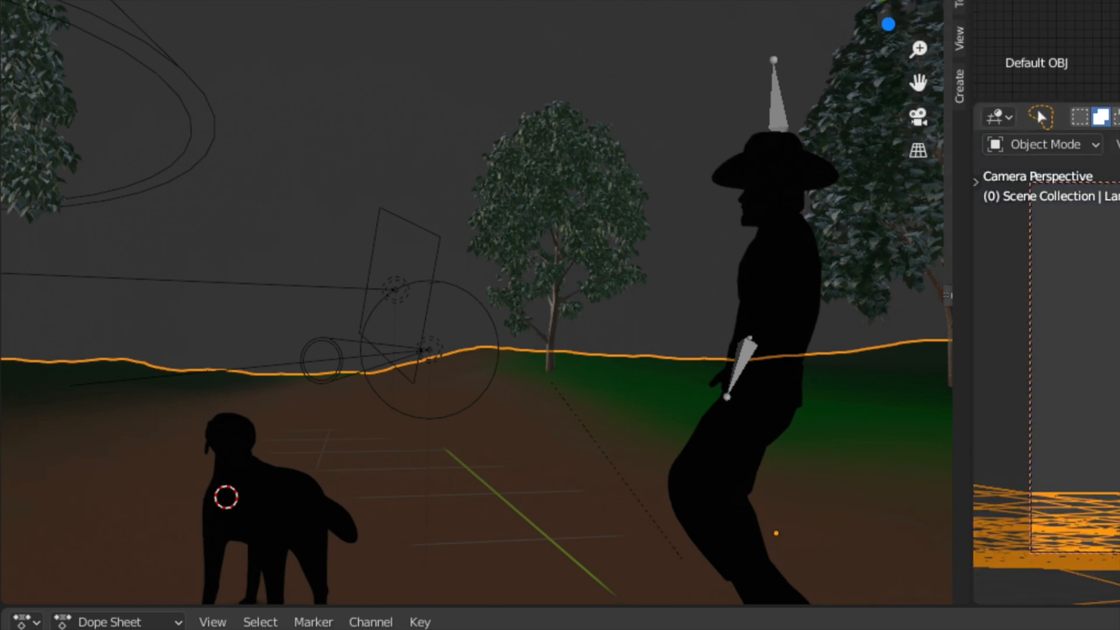
pyautogui.moveTo(408, 321); pyautogui.dragTo(531, 433, button='middle')
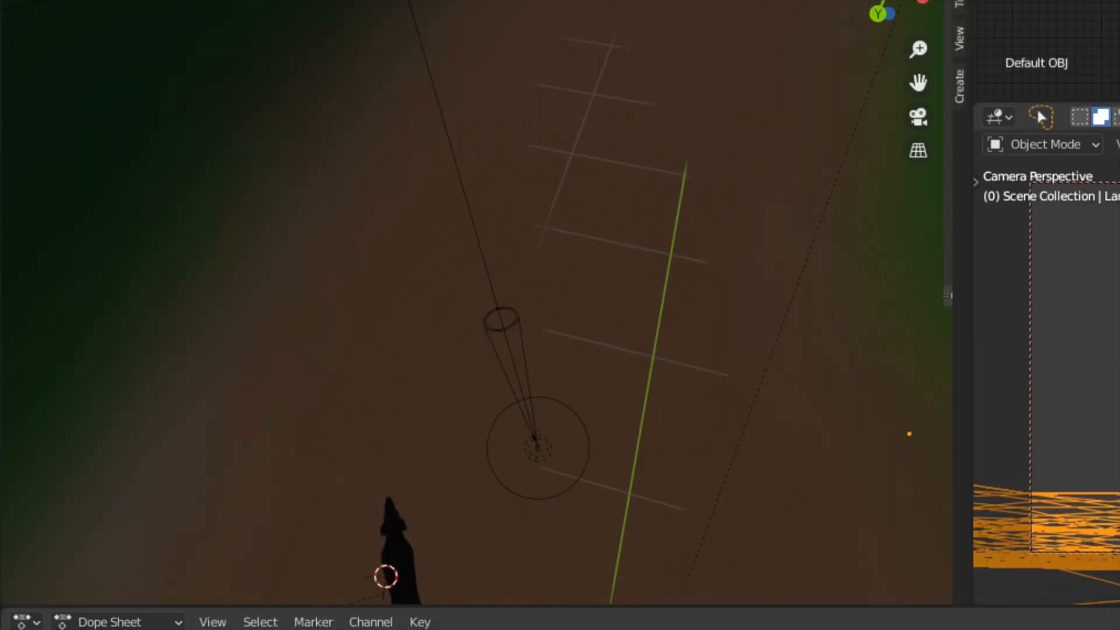
# - Examine the whole landscape with its trees, central path and lights from above and from both ends
pyautogui.keyDown('ctrl'); pyautogui.moveTo(478, 245); pyautogui.dragTo(478, 476, button='middle'); pyautogui.keyUp('ctrl')
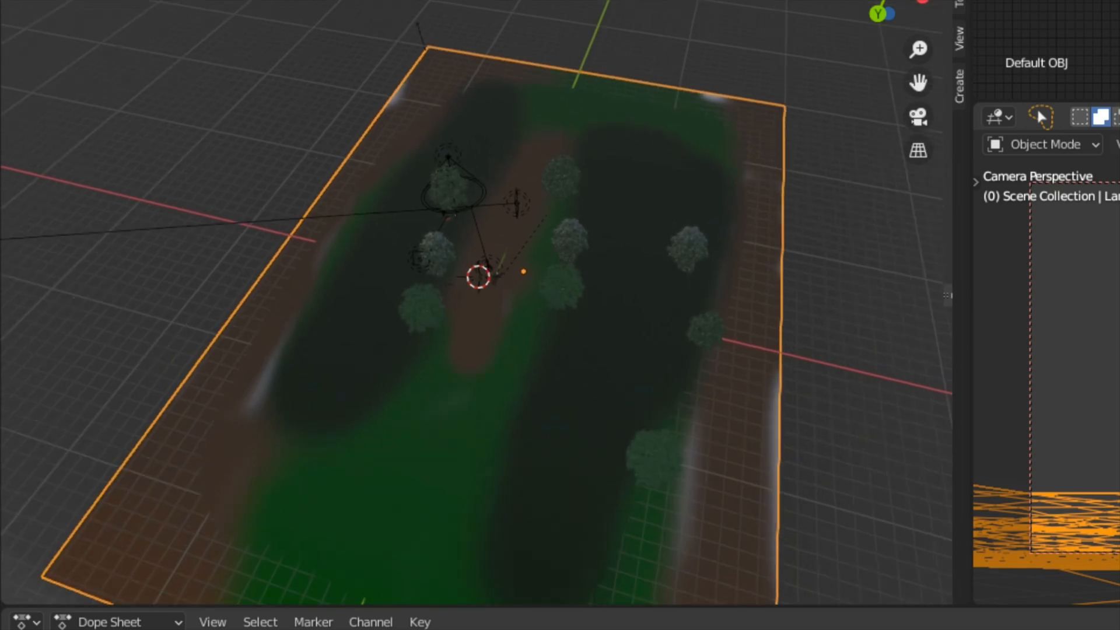
pyautogui.keyDown('shift'); pyautogui.moveTo(478, 349); pyautogui.dragTo(480, 243, button='middle'); pyautogui.keyUp('shift')
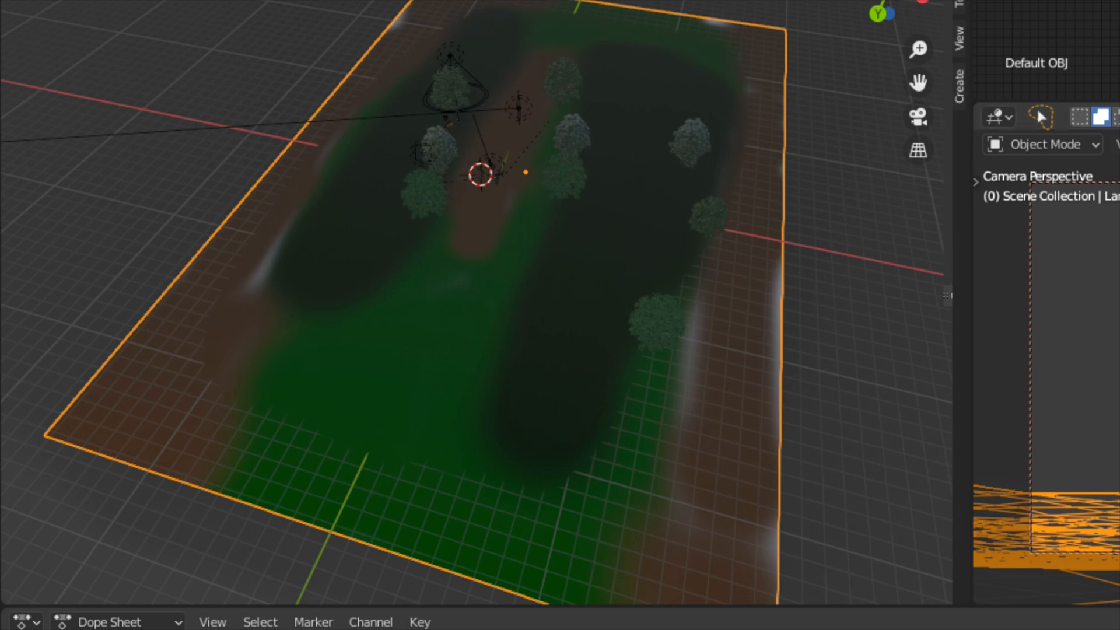
pyautogui.moveTo(478, 304); pyautogui.dragTo(501, 360, button='middle')
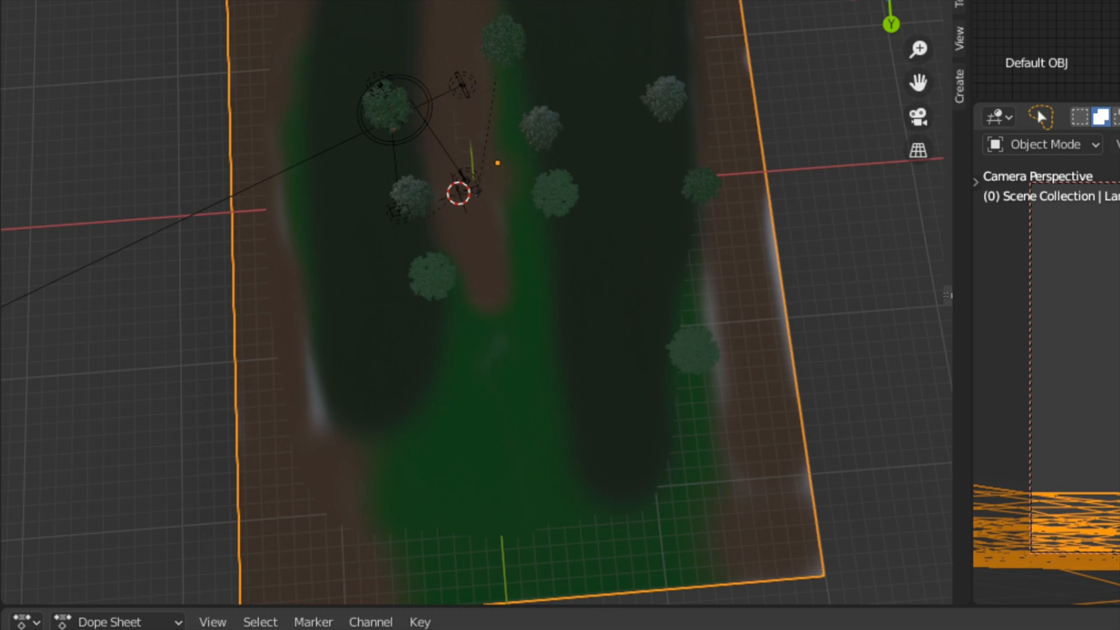
pyautogui.moveTo(501, 360); pyautogui.dragTo(522, 371, button='middle')
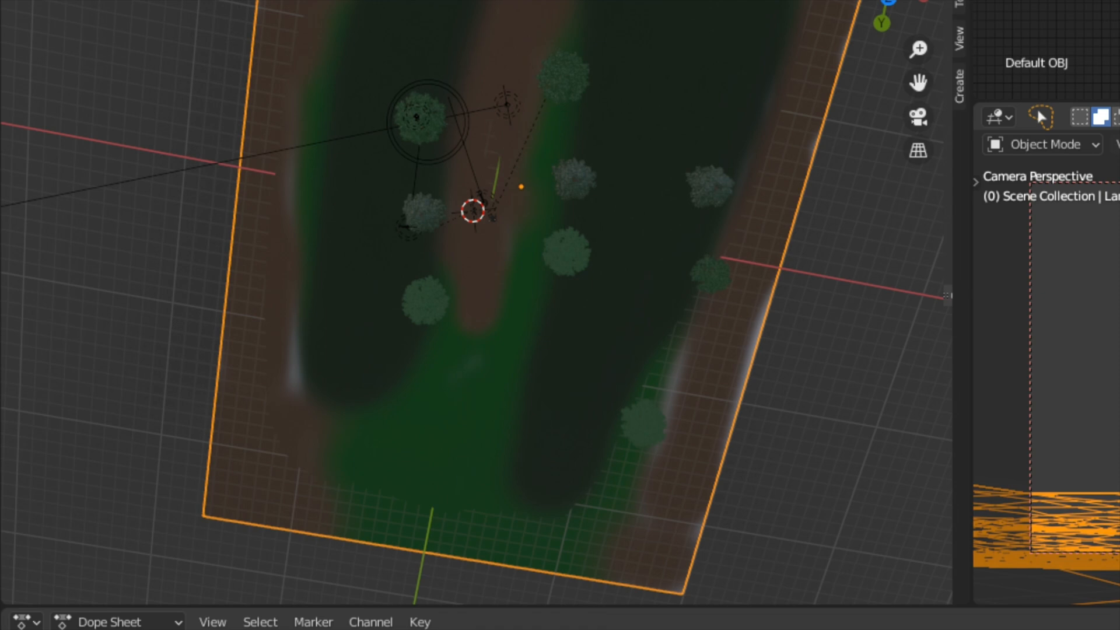
pyautogui.moveTo(516, 359); pyautogui.dragTo(553, 335, button='middle')
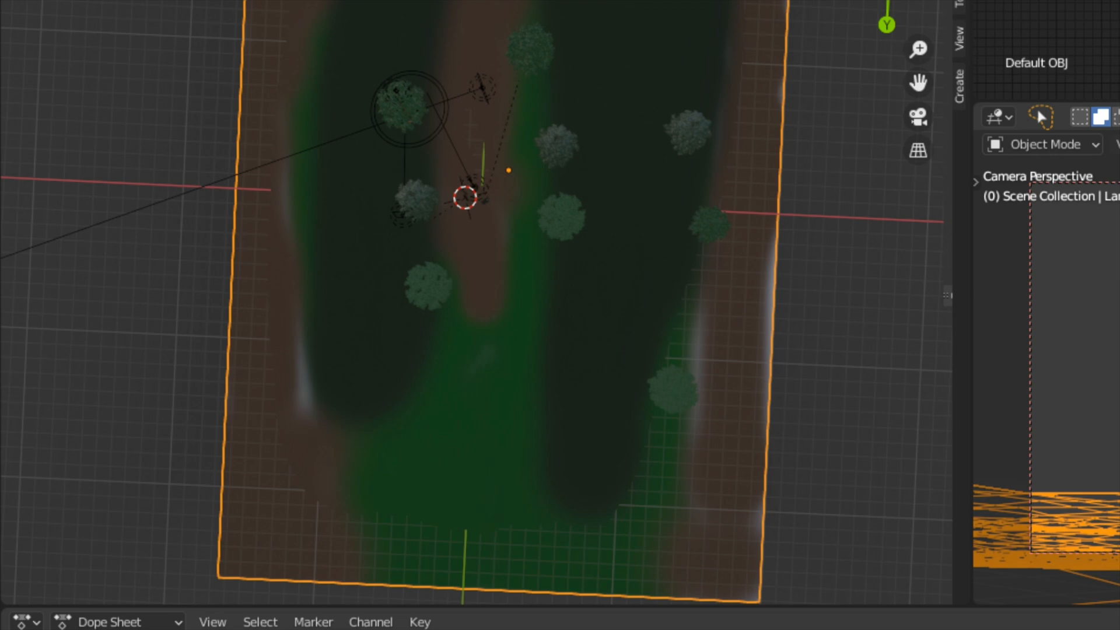
pyautogui.moveTo(554, 334); pyautogui.dragTo(553, 334, button='middle')
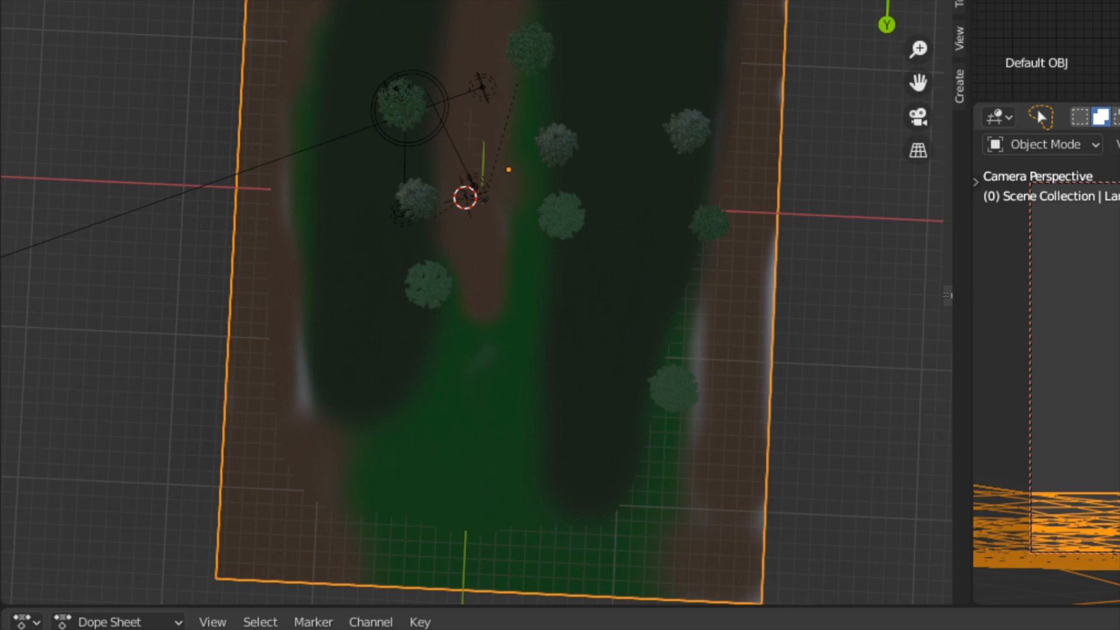
pyautogui.moveTo(525, 315); pyautogui.dragTo(6, 195, button='middle')
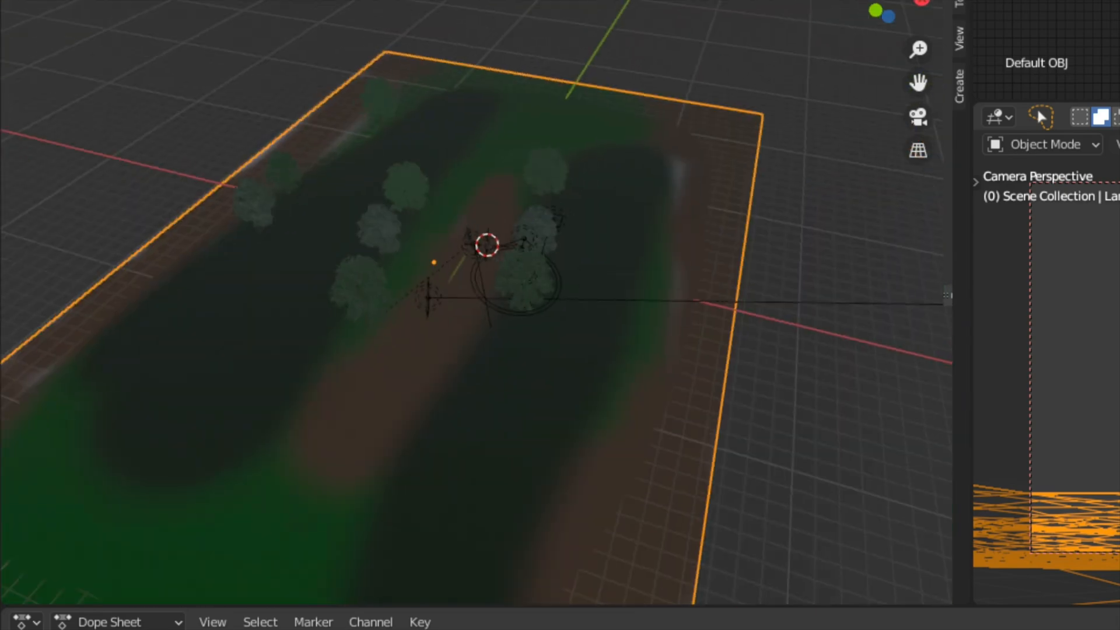
pyautogui.moveTo(373, 292); pyautogui.dragTo(381, 379, button='middle')
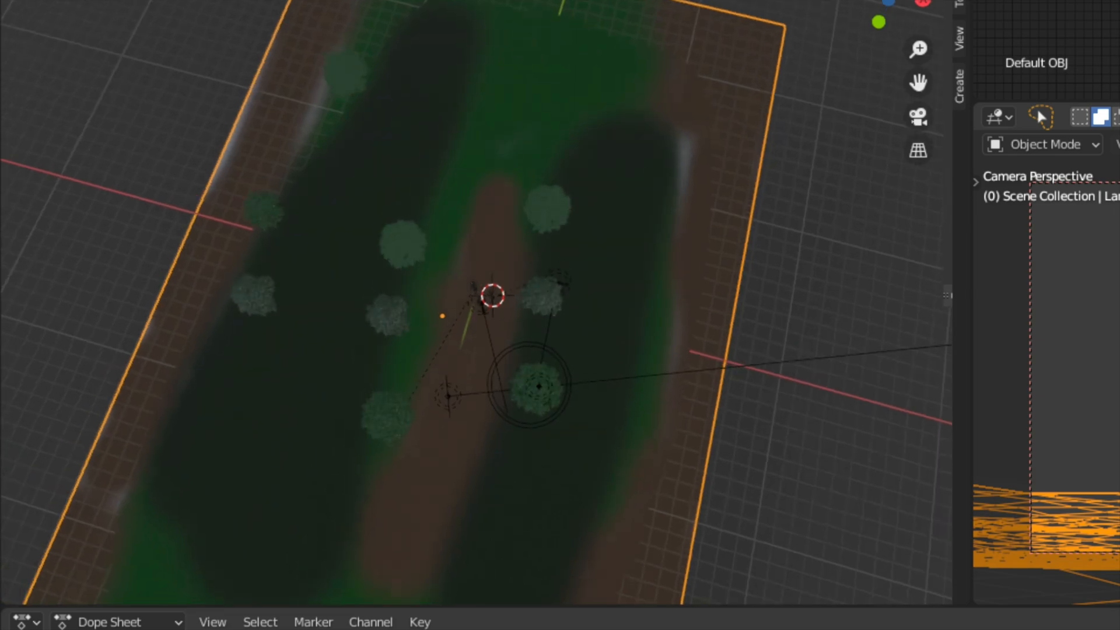
pyautogui.moveTo(382, 379)
pyautogui.mouseDown(button='middle')
pyautogui.moveTo(361, 350)
pyautogui.moveTo(363, 201)
pyautogui.moveTo(370, 368)
pyautogui.mouseUp(button='middle')
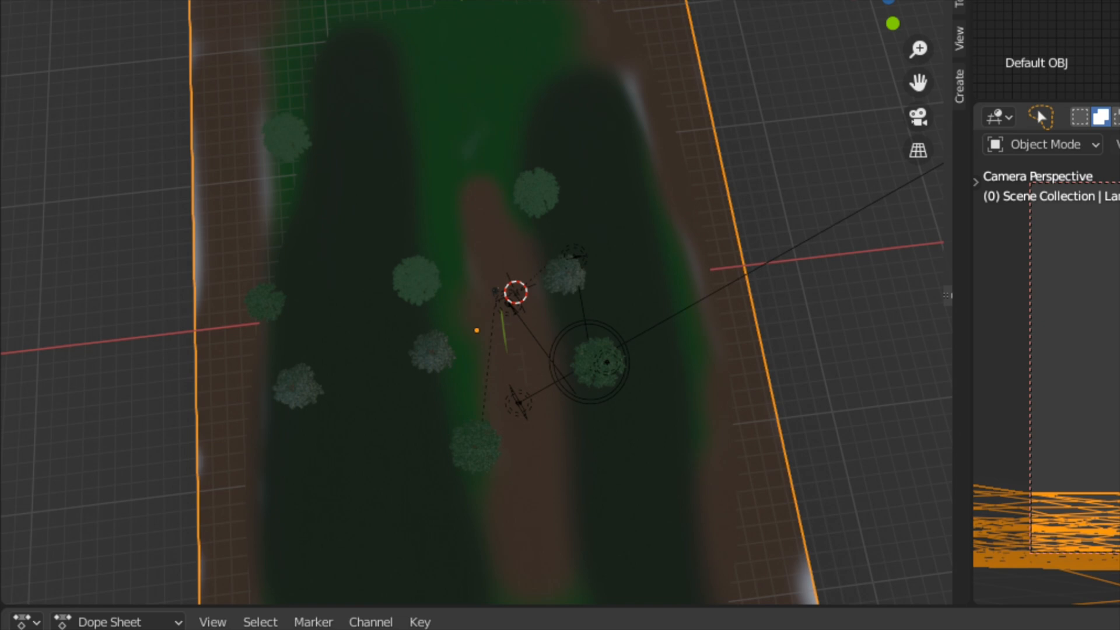
pyautogui.moveTo(478, 303); pyautogui.dragTo(479, 271, button='middle')
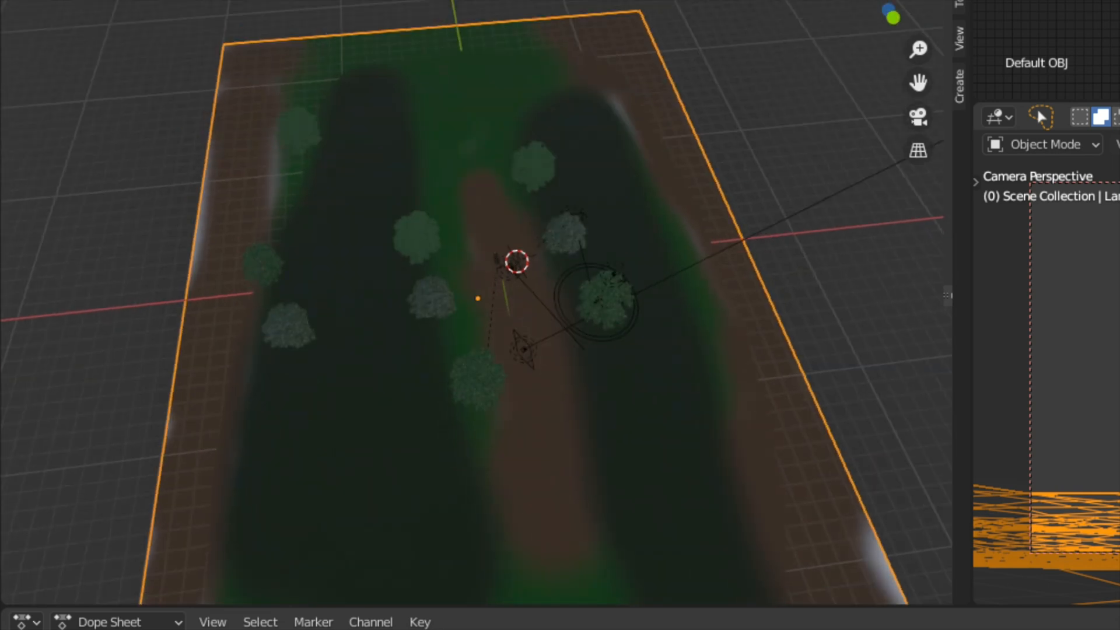
# - Select the area light on the path and view its light settings
pyautogui.click(502, 291)
pyautogui.click(523, 350)
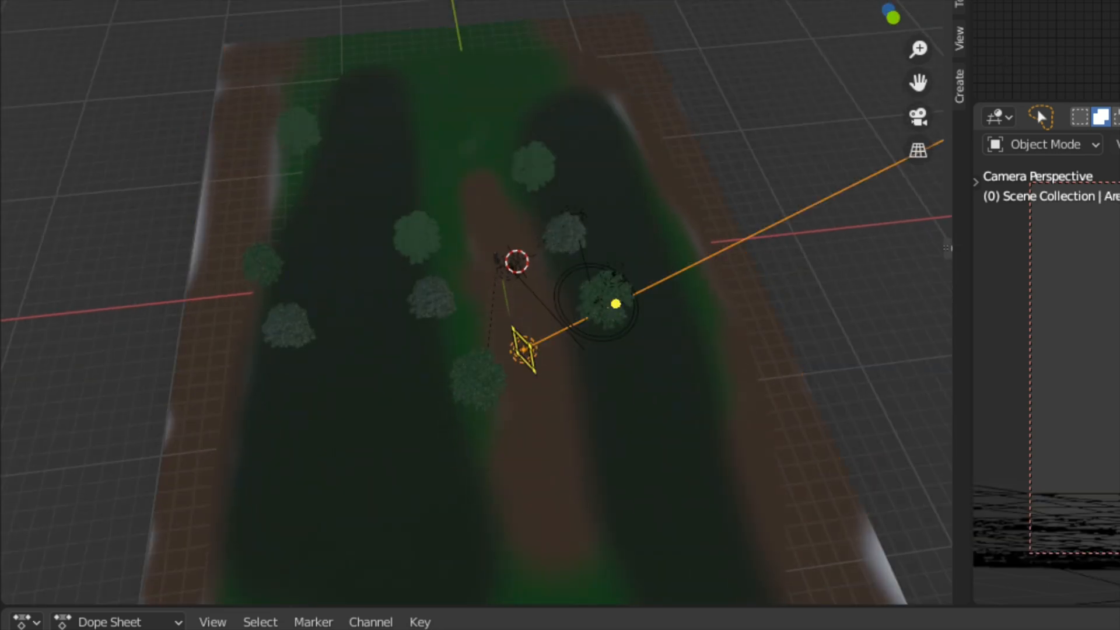
pyautogui.moveTo(525, 353); pyautogui.dragTo(505, 304, button='middle')
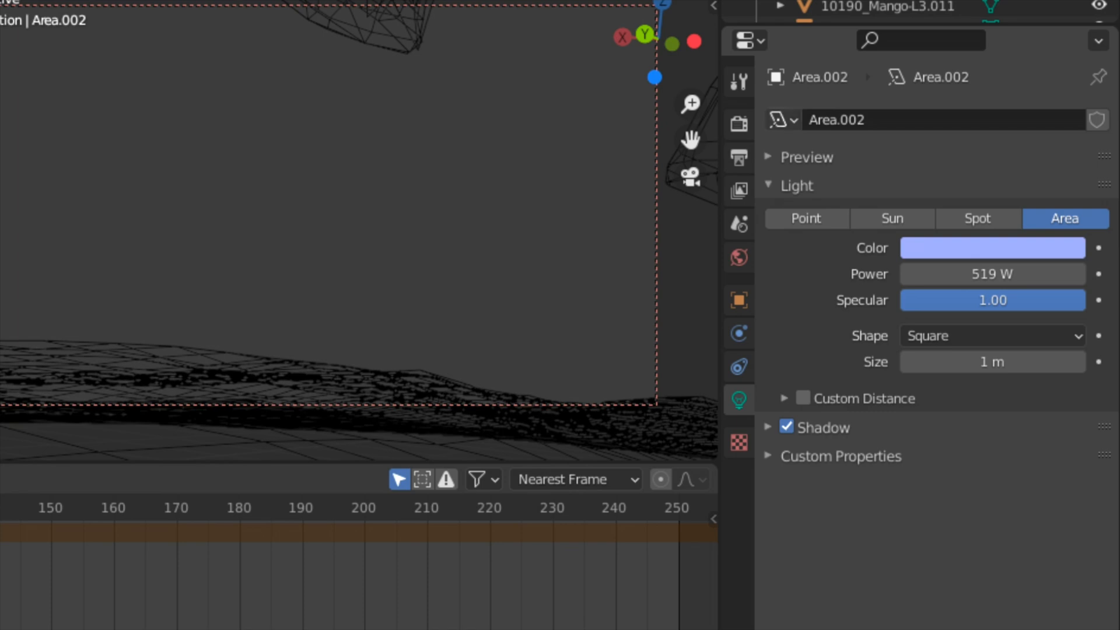
# - Look through the scene's render, active tool and Night world settings
pyautogui.click(738, 123)
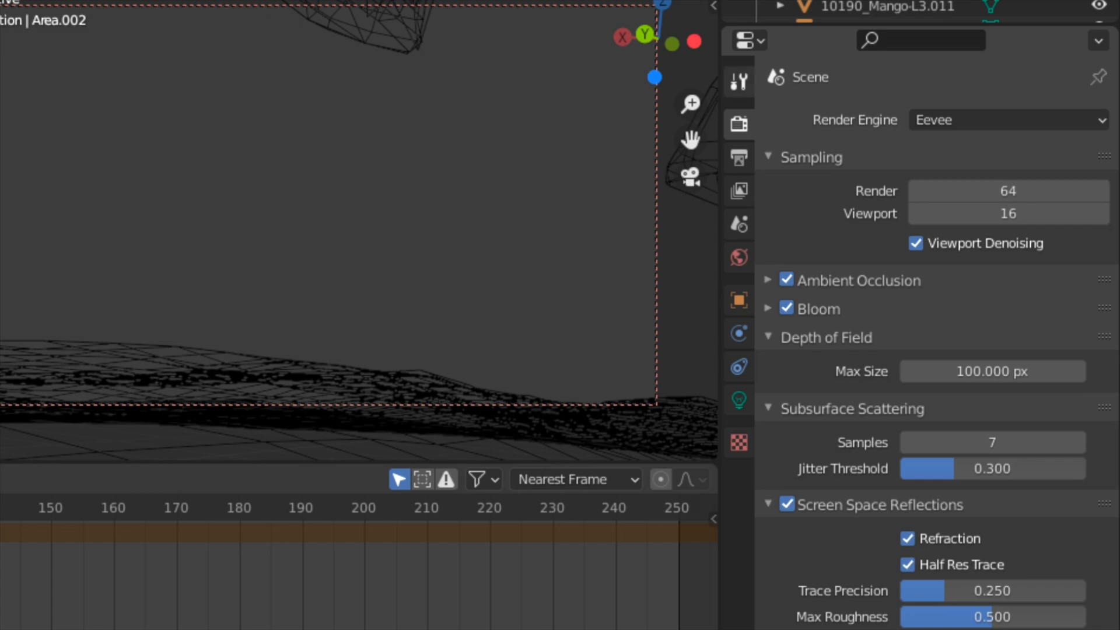
pyautogui.click(739, 81)
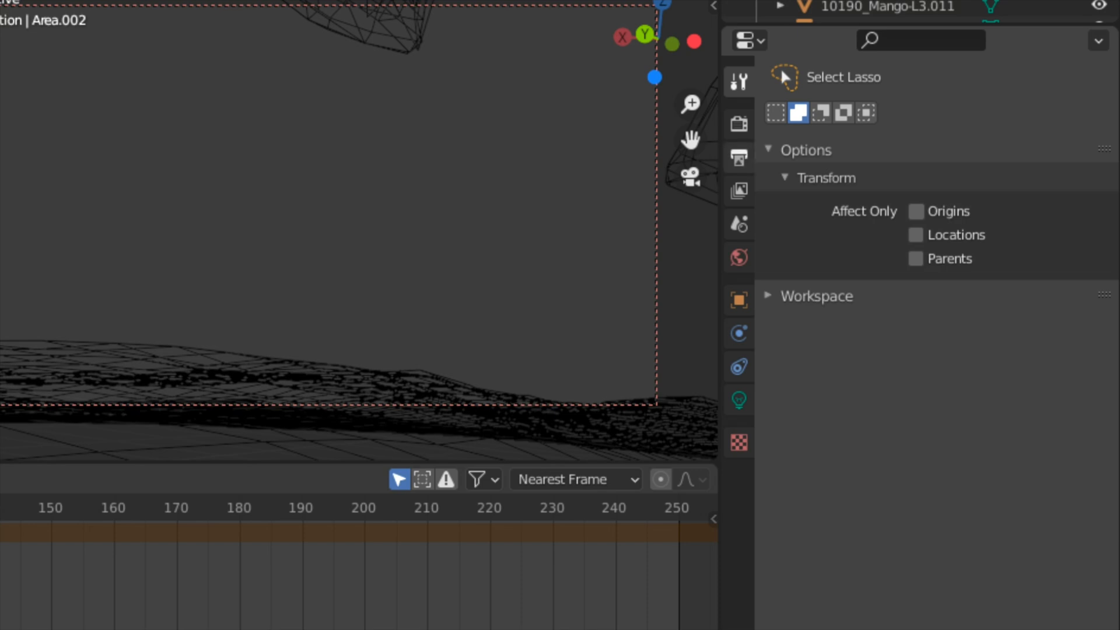
pyautogui.click(739, 257)
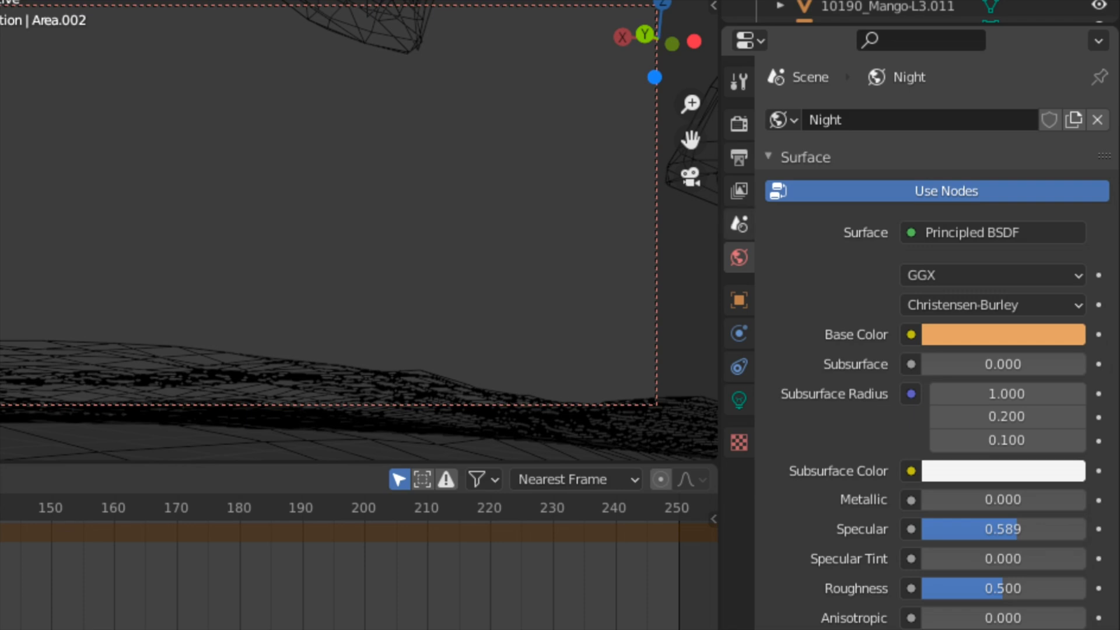
# - Review the Eevee render settings from sampling through reflections, shadows and indirect lighting to color management
pyautogui.click(739, 123)
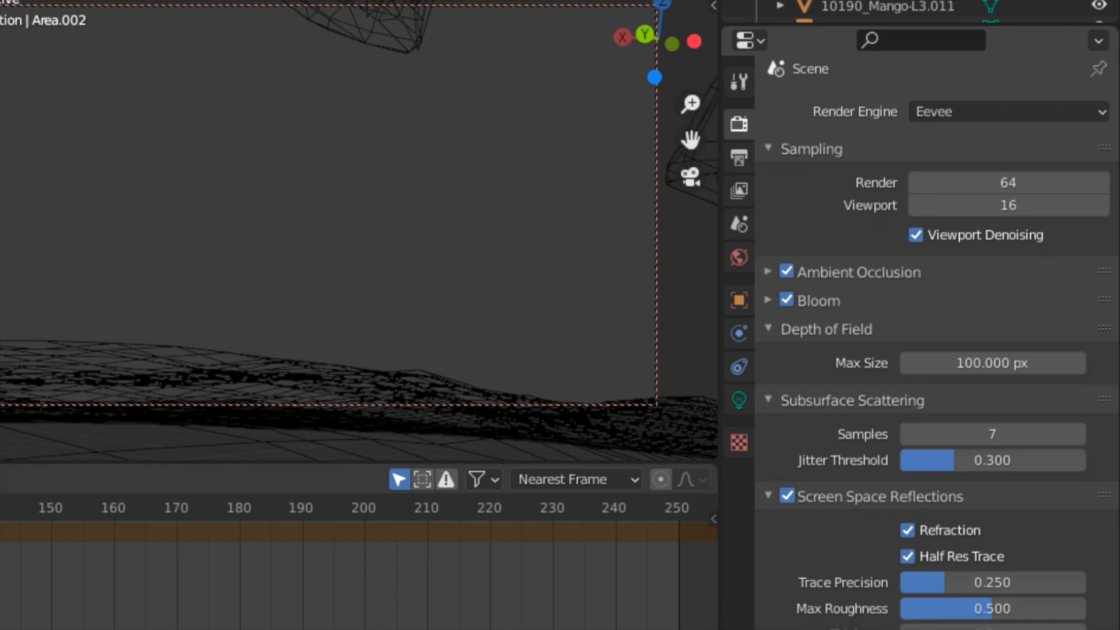
pyautogui.scroll(-6, 933, 350)
pyautogui.scroll(-4, 933, 350)
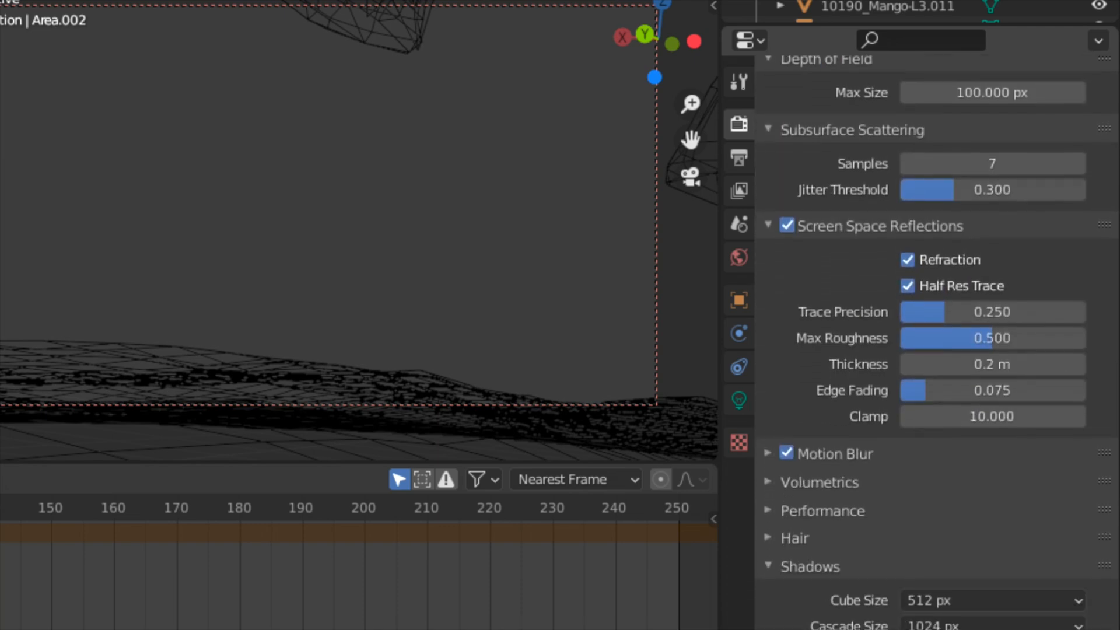
pyautogui.scroll(-1, 933, 350)
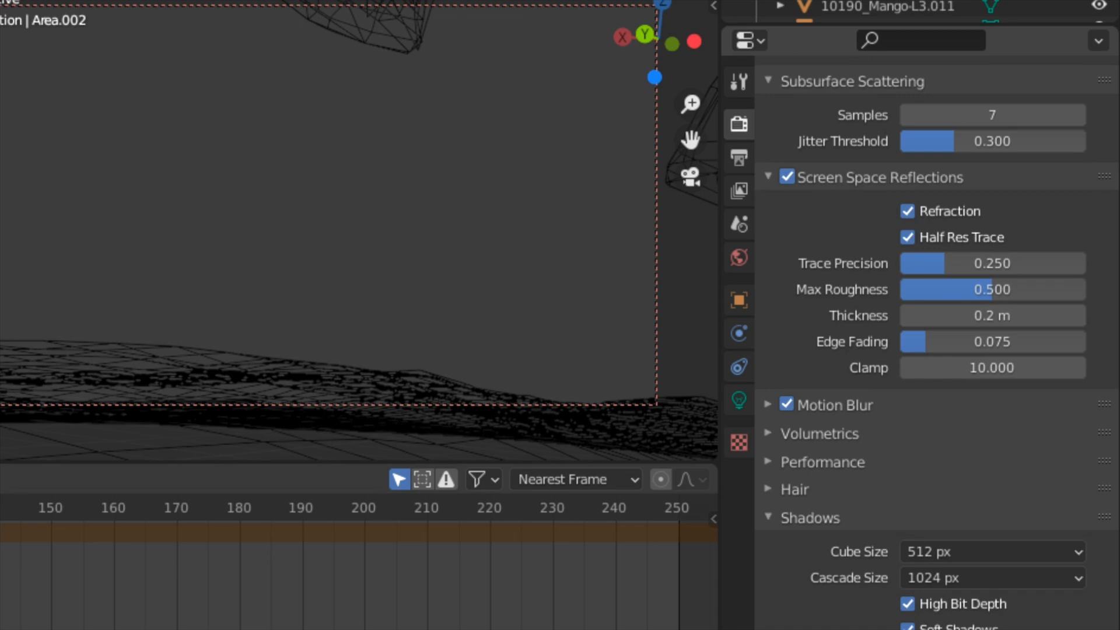
pyautogui.scroll(-10, 933, 350)
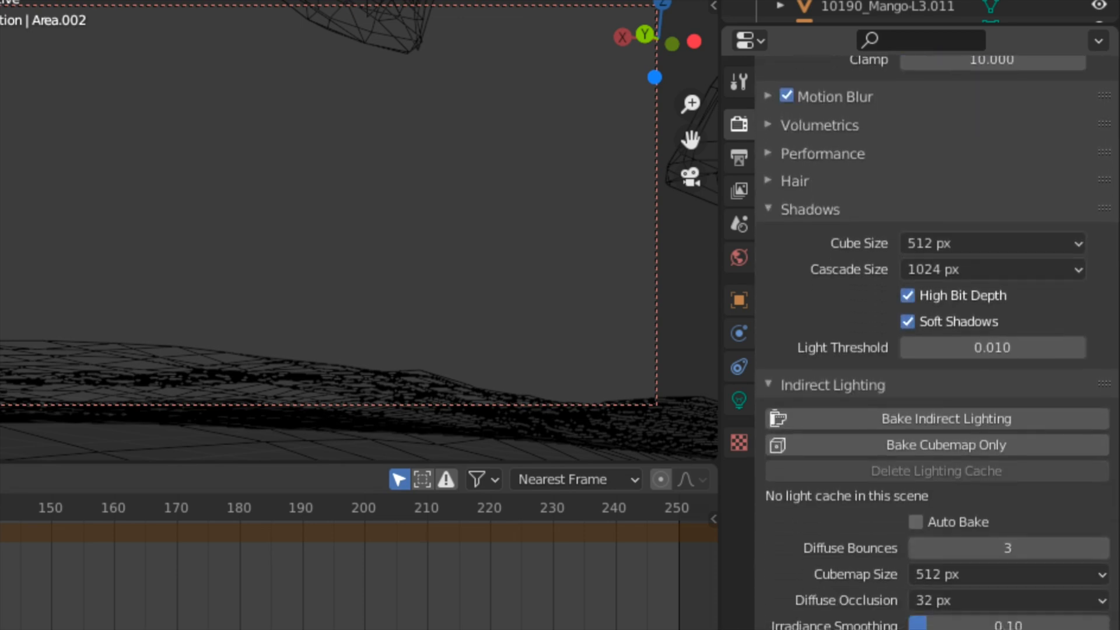
pyautogui.scroll(-14, 933, 350)
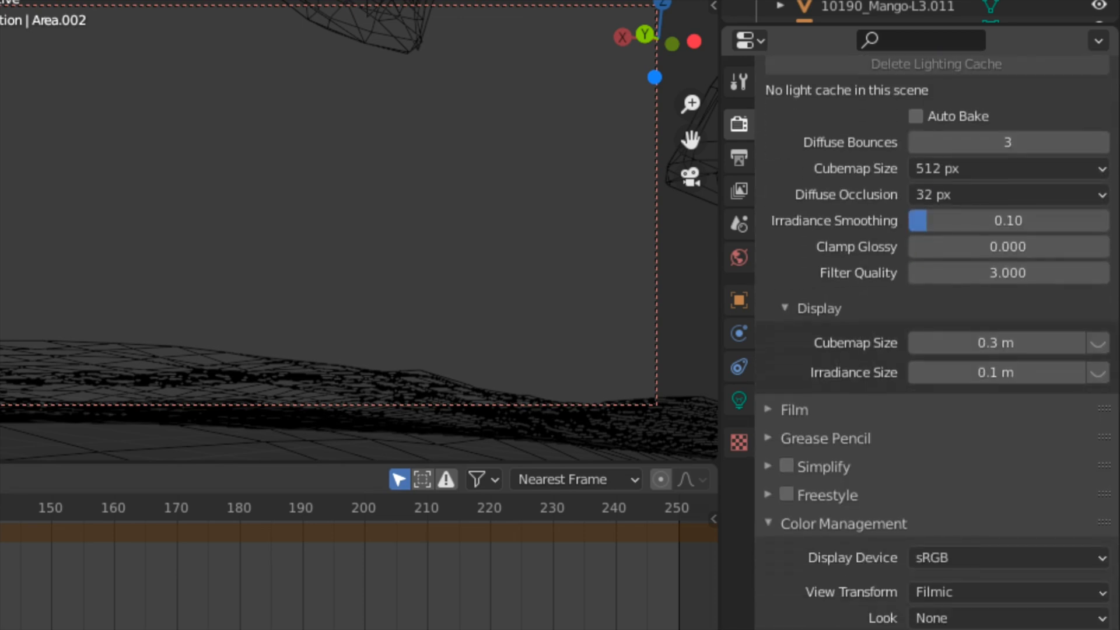
pyautogui.scroll(20, 933, 350)
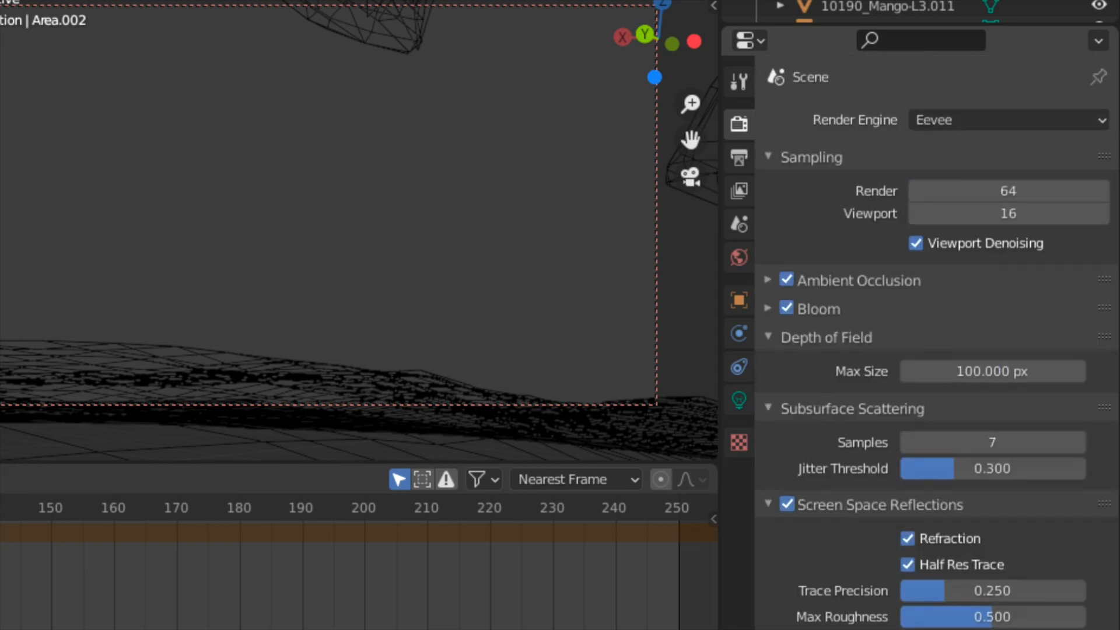
pyautogui.scroll(-4, 933, 350)
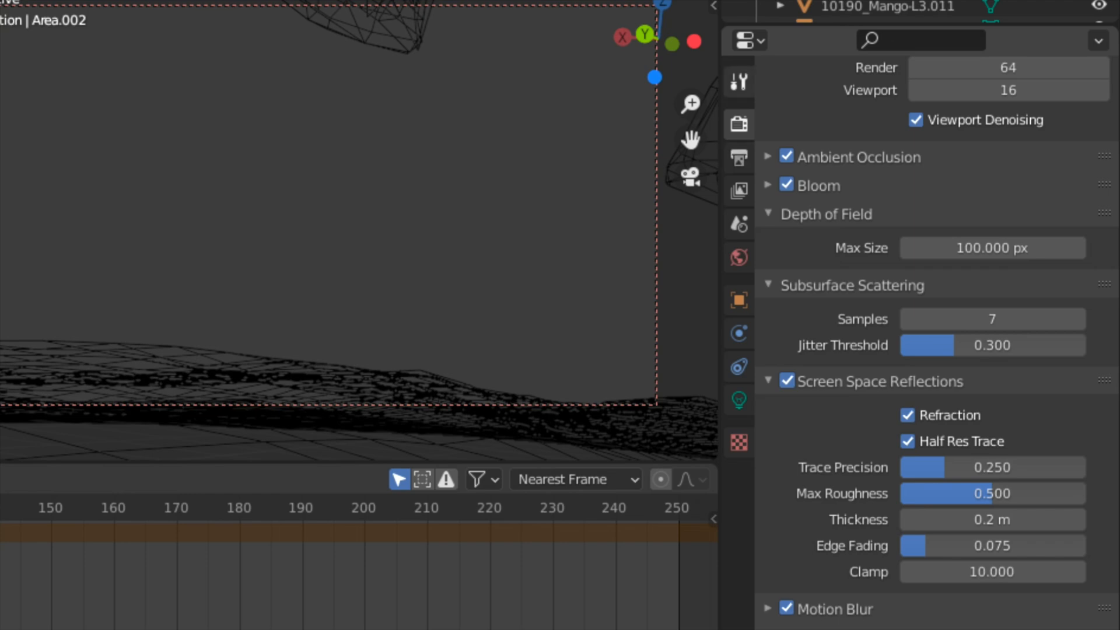
# - Show the Night world surface settings again and return to the area light's settings
pyautogui.click(739, 82)
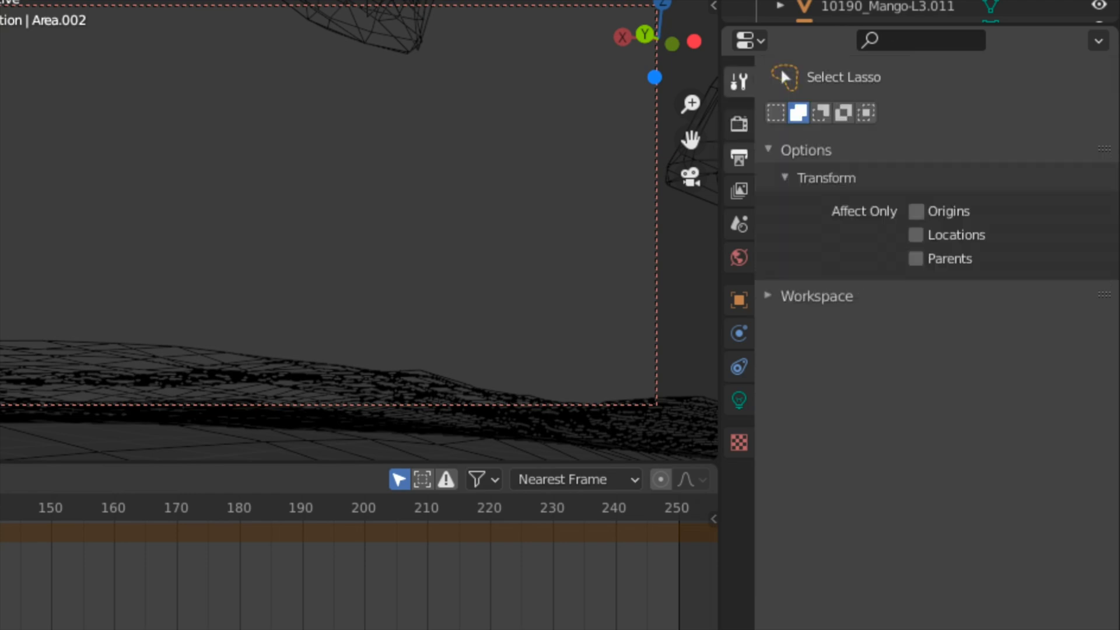
pyautogui.click(739, 257)
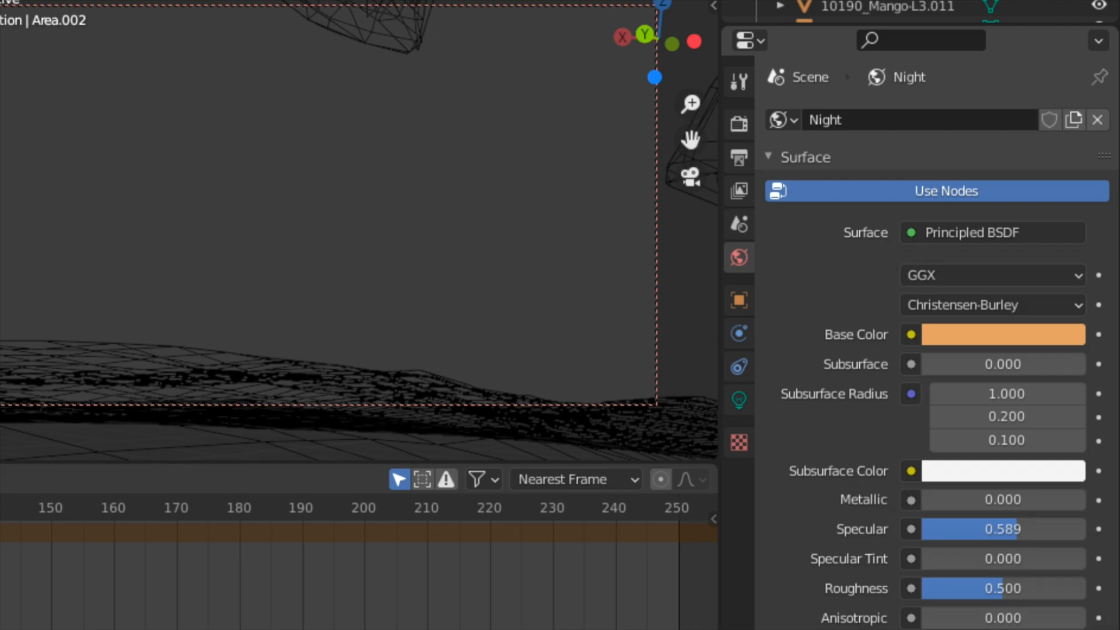
pyautogui.click(739, 400)
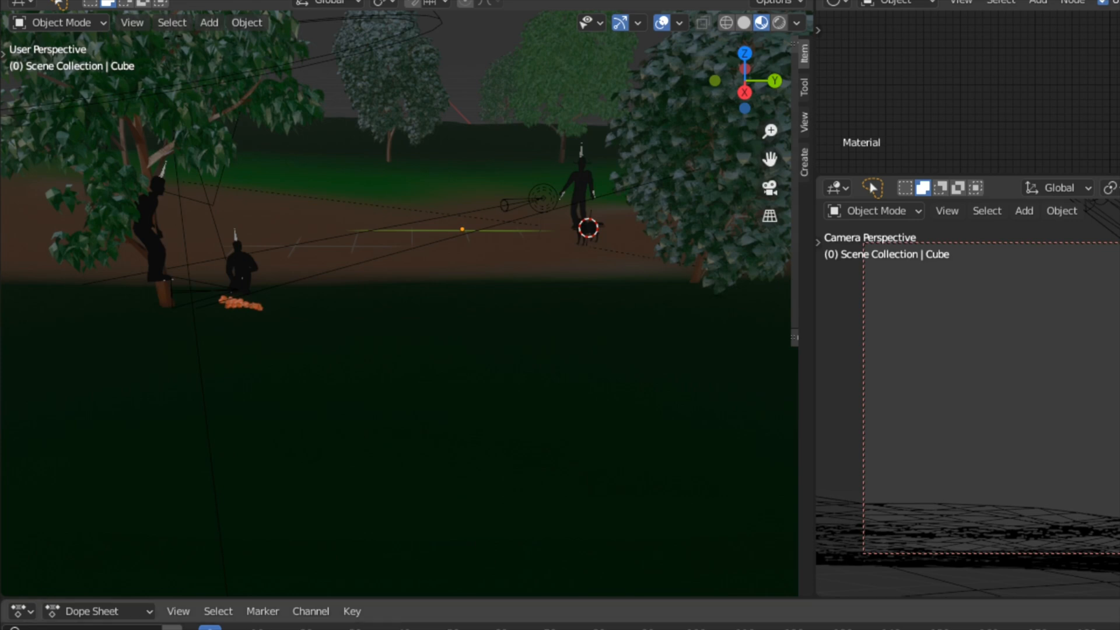
# - Play the animation, select the point light beside the standing man and expand its keyframe channels to the individual object transforms
pyautogui.press('space')
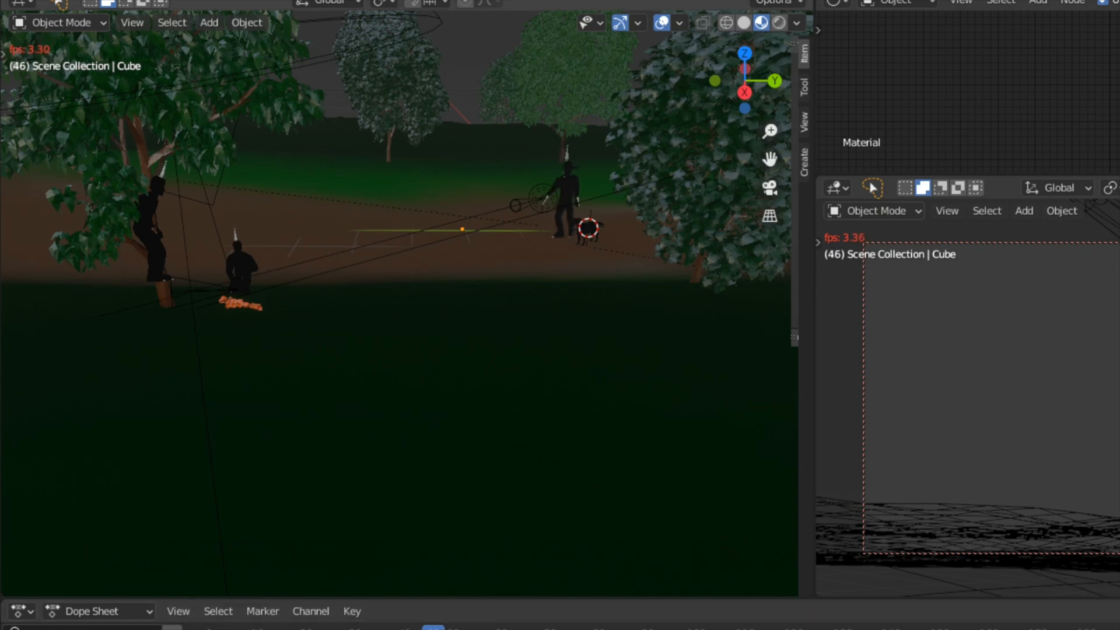
pyautogui.click(543, 198)
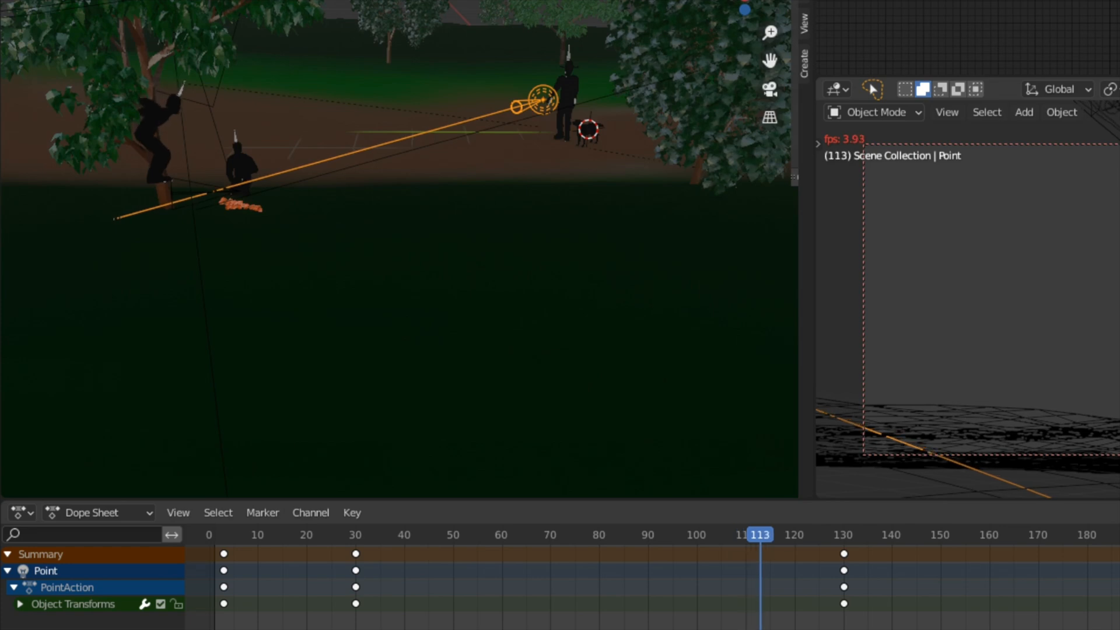
pyautogui.click(7, 571)
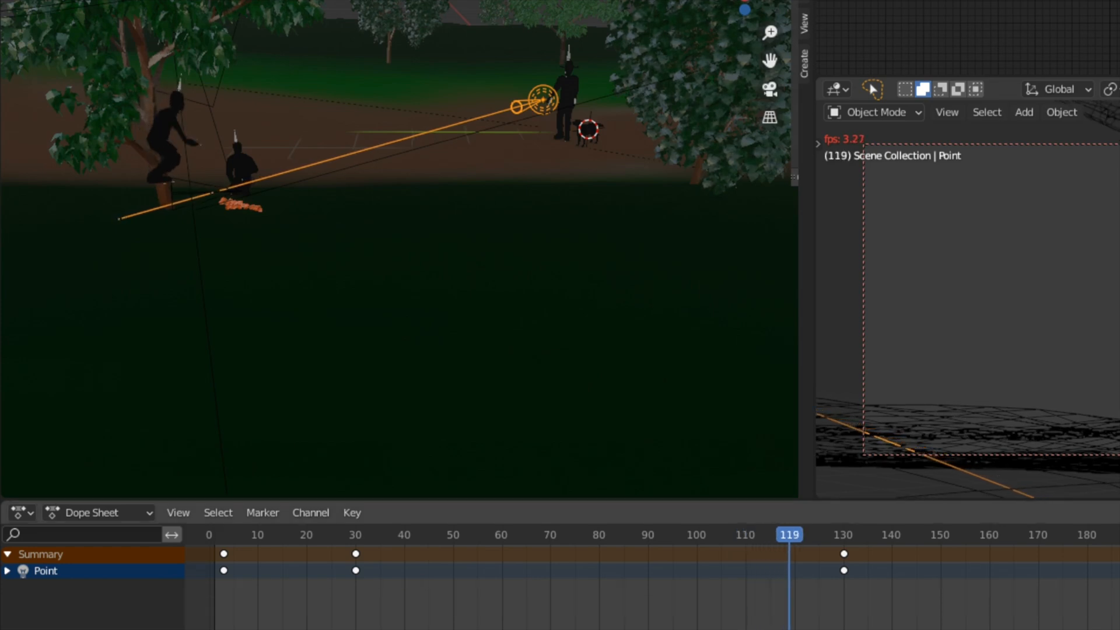
pyautogui.click(7, 570)
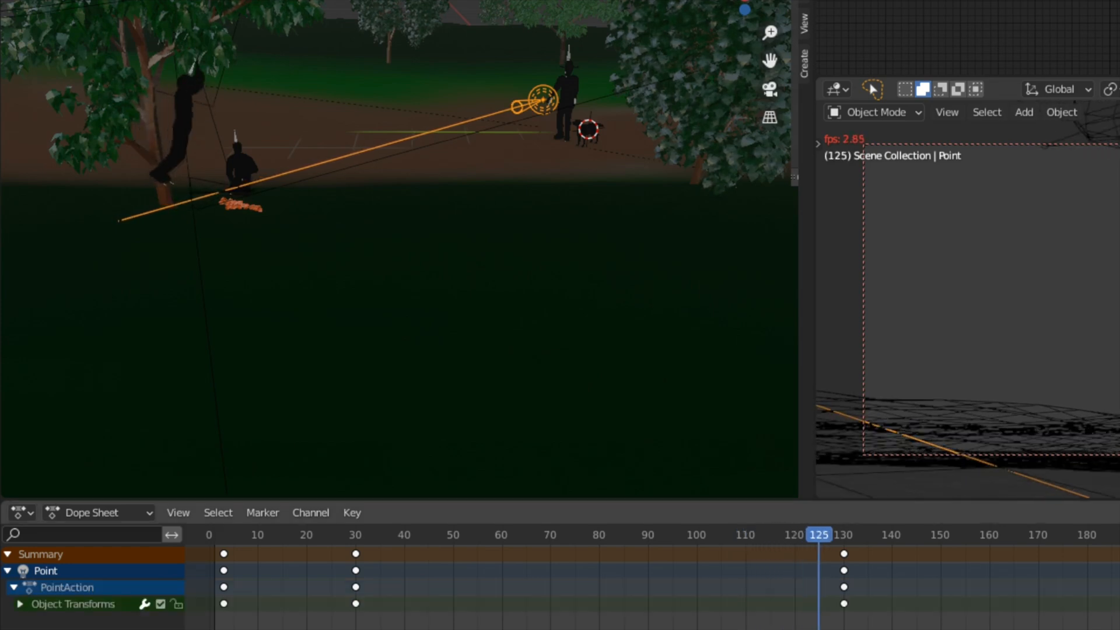
pyautogui.click(14, 588)
pyautogui.click(14, 588)
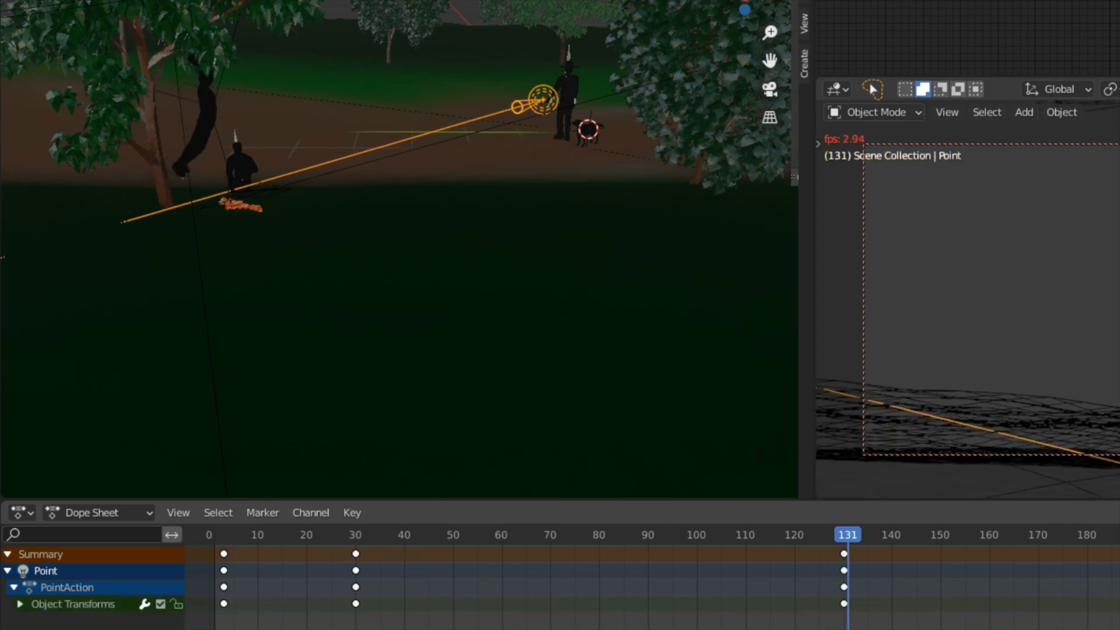
pyautogui.click(20, 603)
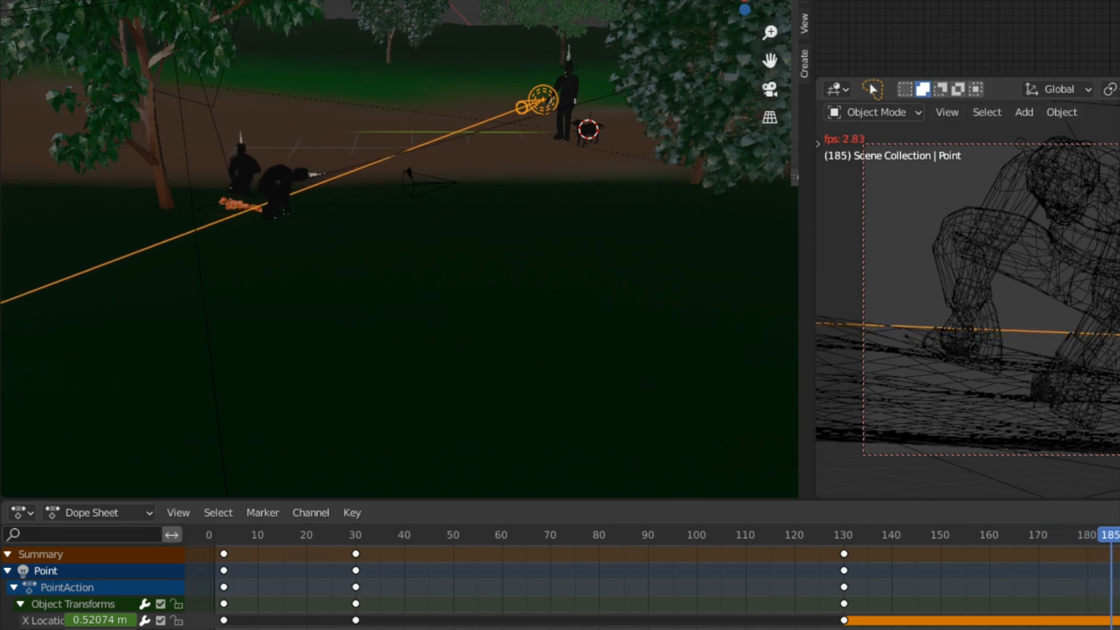
# - Select the seated lumberjack figure by the tree and stop the playback at frame 130
pyautogui.click(242, 166)
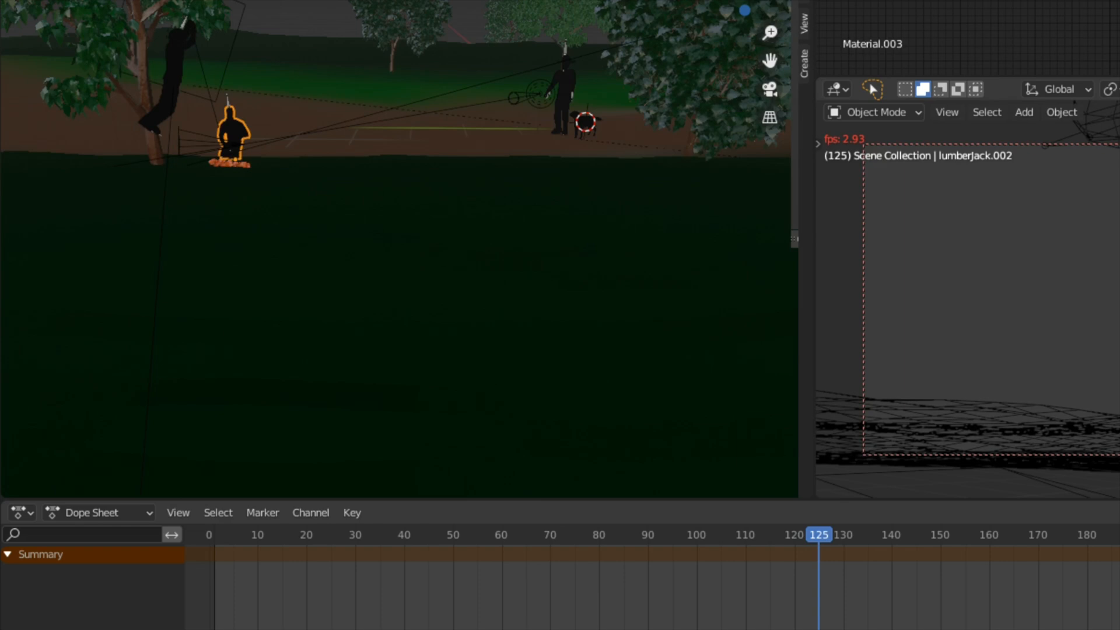
pyautogui.press('space')
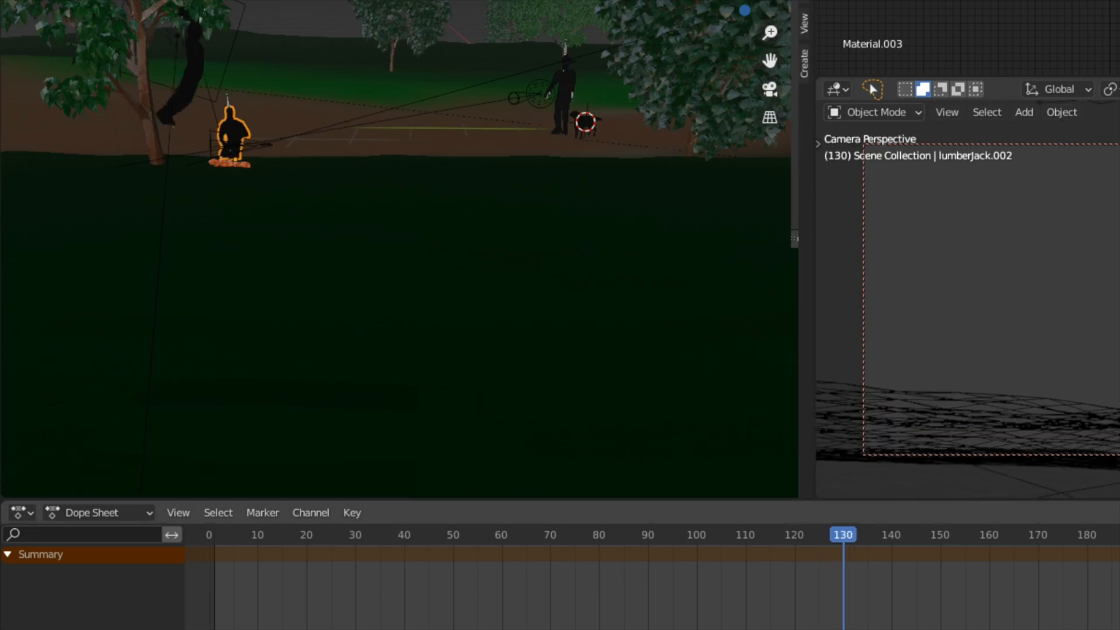